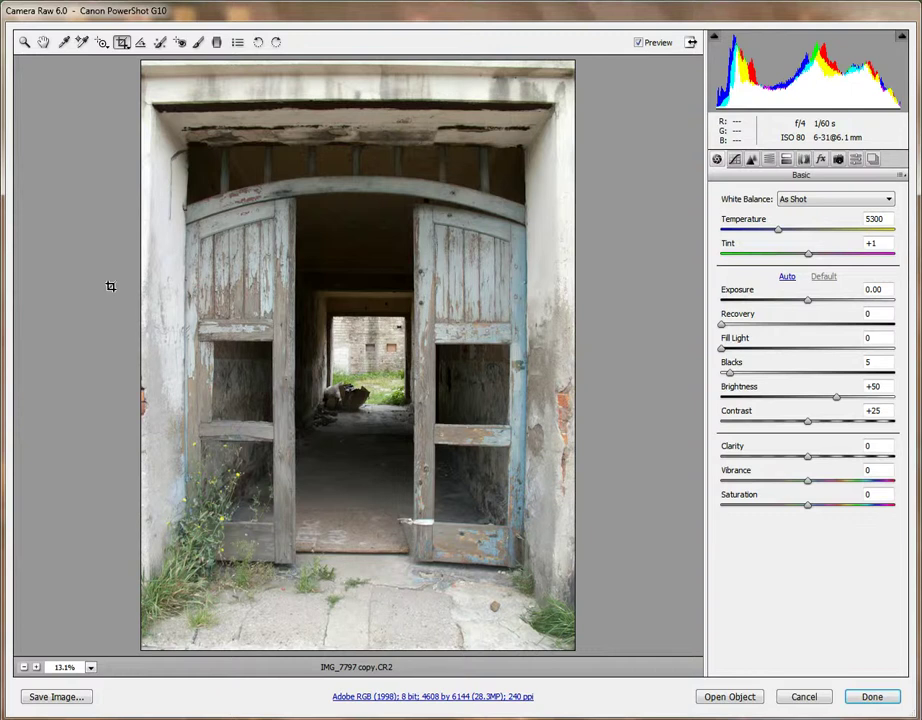
# Try to straighten the photo along the dark lintel edge above the doors
pyautogui.click(140, 42)
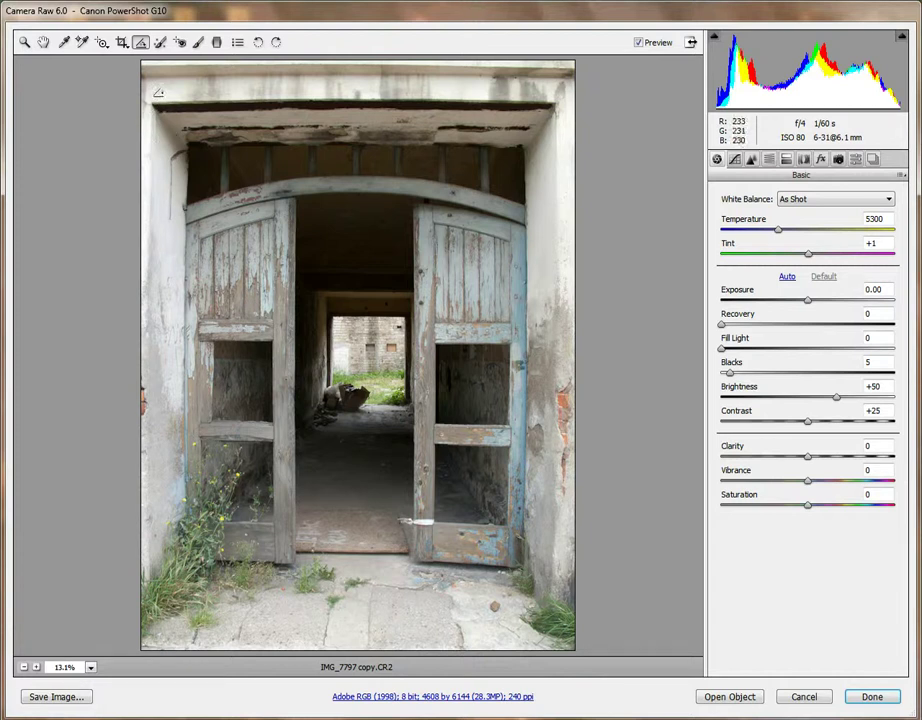
pyautogui.moveTo(153, 101); pyautogui.dragTo(561, 100)
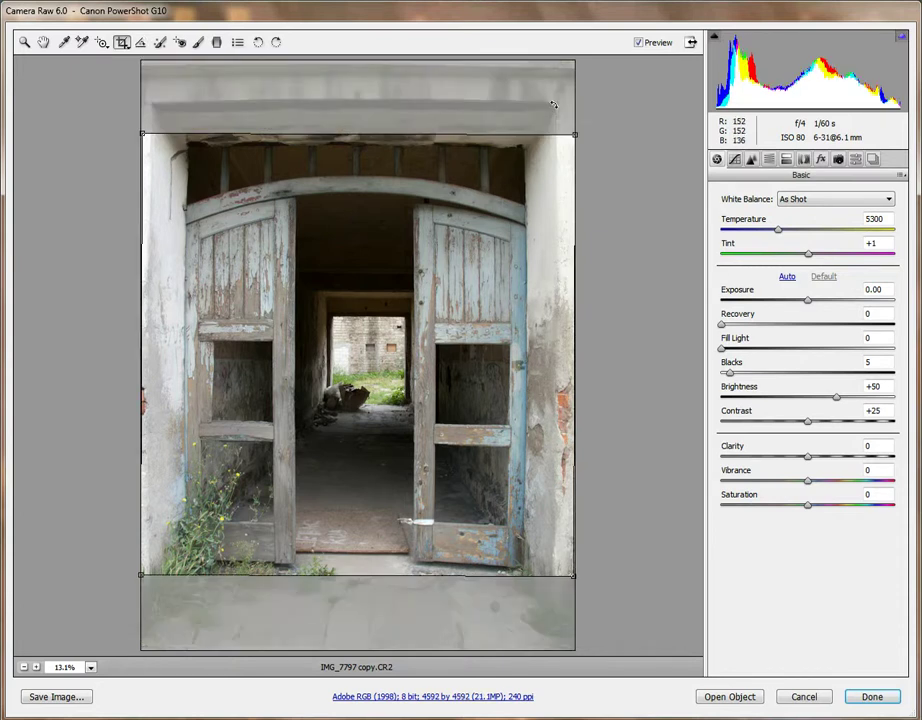
# Switch the crop ratio to Normal and clear the square crop
pyautogui.rightClick(346, 356)
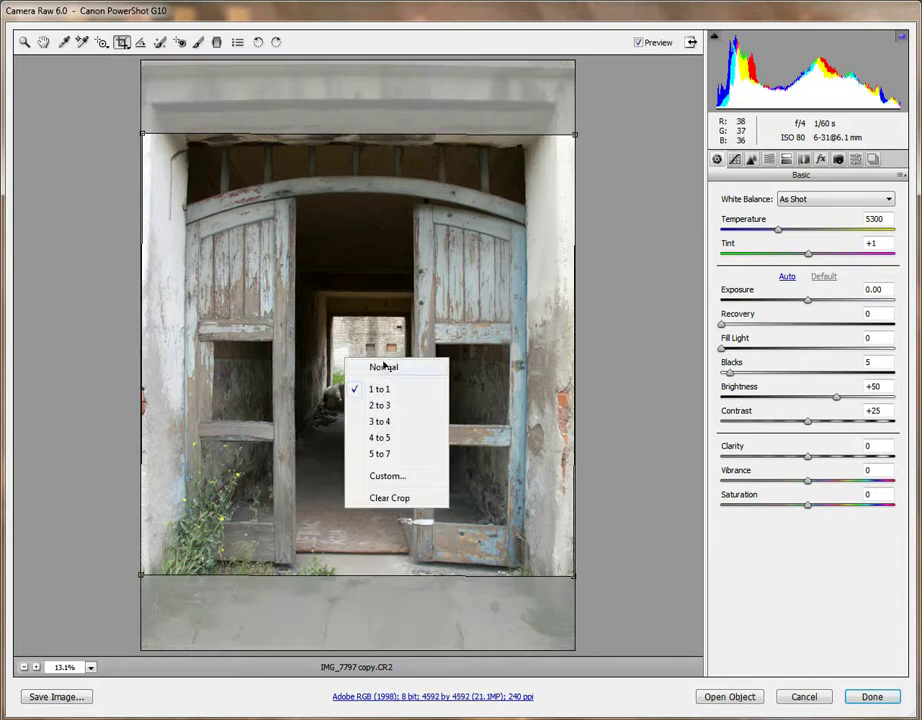
pyautogui.click(383, 366)
pyautogui.rightClick(410, 345)
pyautogui.click(458, 477)
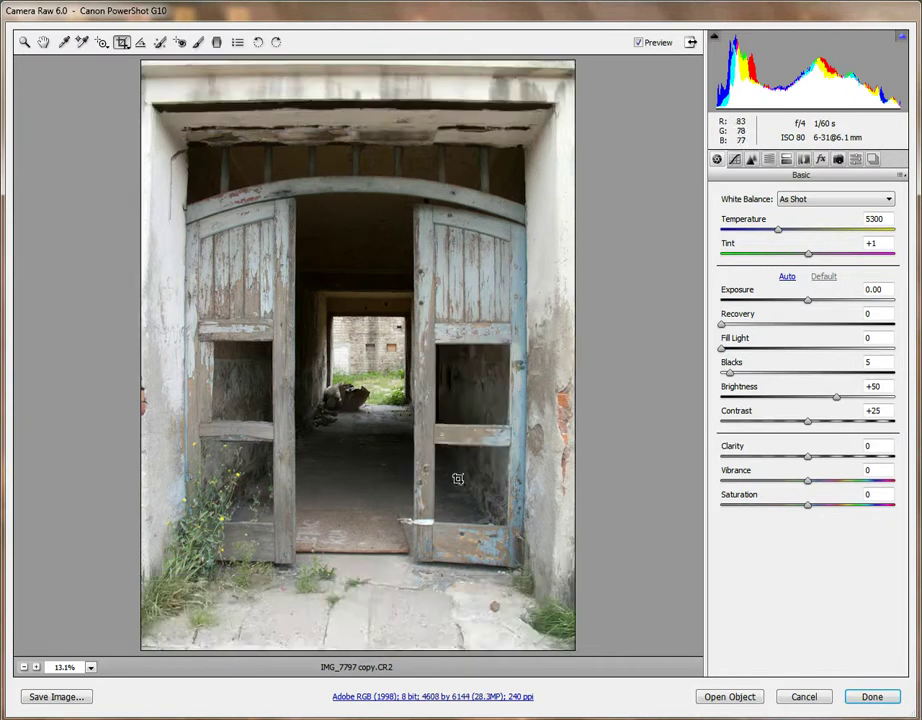
# Straighten the photo along the lintel edge above the doors and apply a crop of about 4420 by 5893 pixels
pyautogui.click(141, 44)
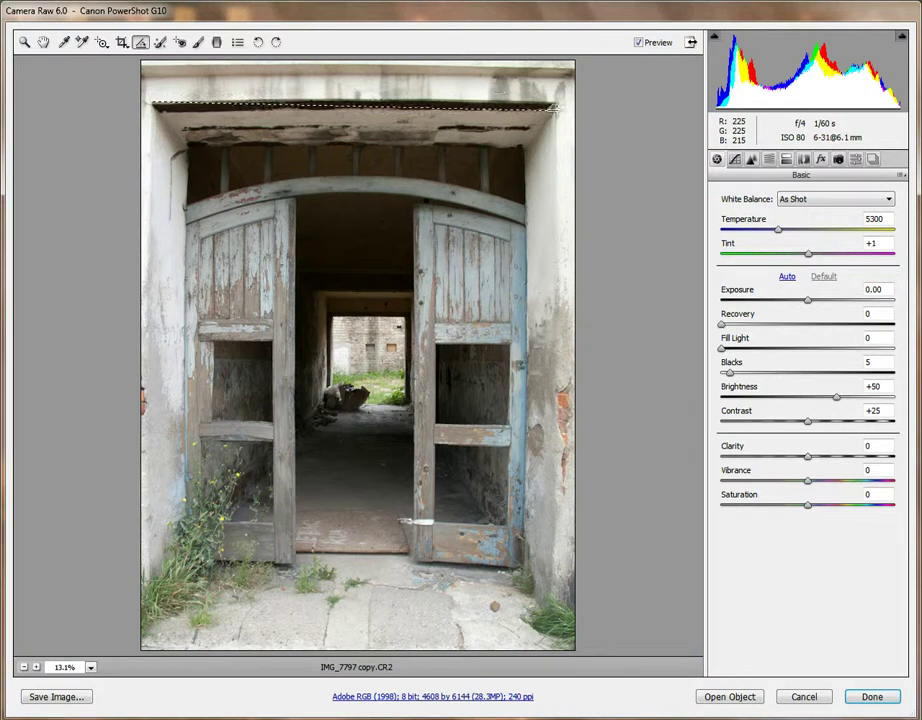
pyautogui.moveTo(556, 92)
pyautogui.mouseDown()
pyautogui.moveTo(250, 70)
pyautogui.moveTo(207, 58)
pyautogui.mouseUp()
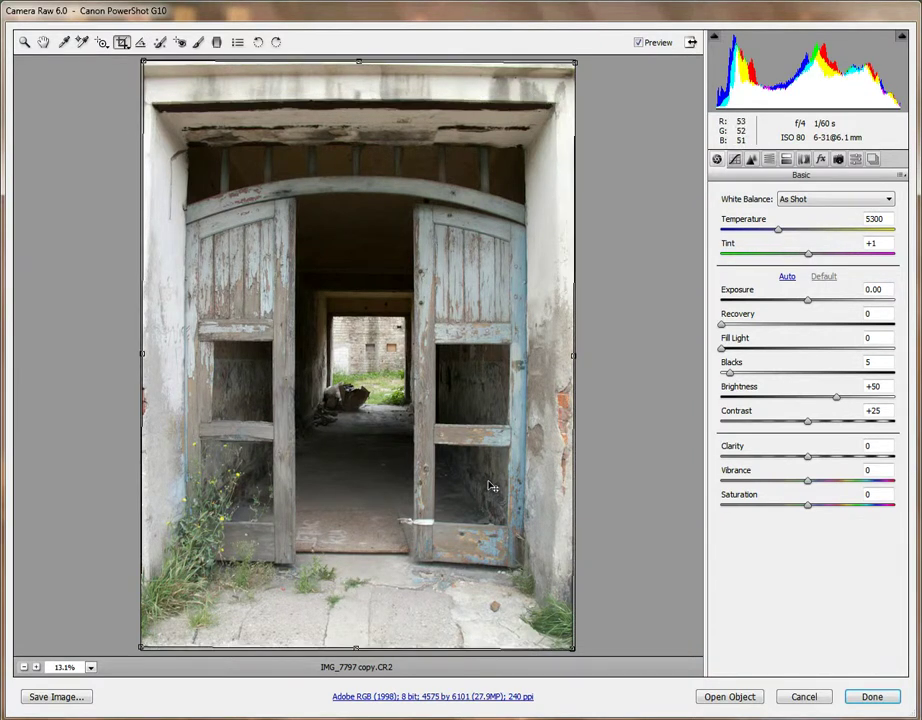
pyautogui.moveTo(573, 647); pyautogui.dragTo(551, 622)
pyautogui.moveTo(383, 257)
pyautogui.mouseDown()
pyautogui.moveTo(387, 288)
pyautogui.moveTo(383, 255)
pyautogui.moveTo(385, 269)
pyautogui.mouseUp()
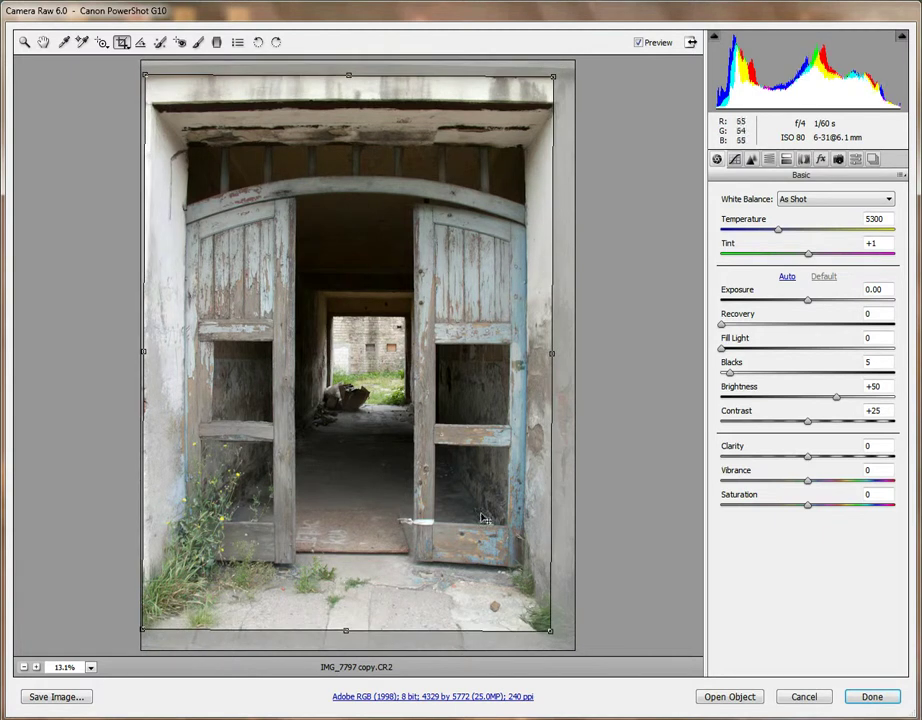
pyautogui.moveTo(548, 626); pyautogui.dragTo(578, 640)
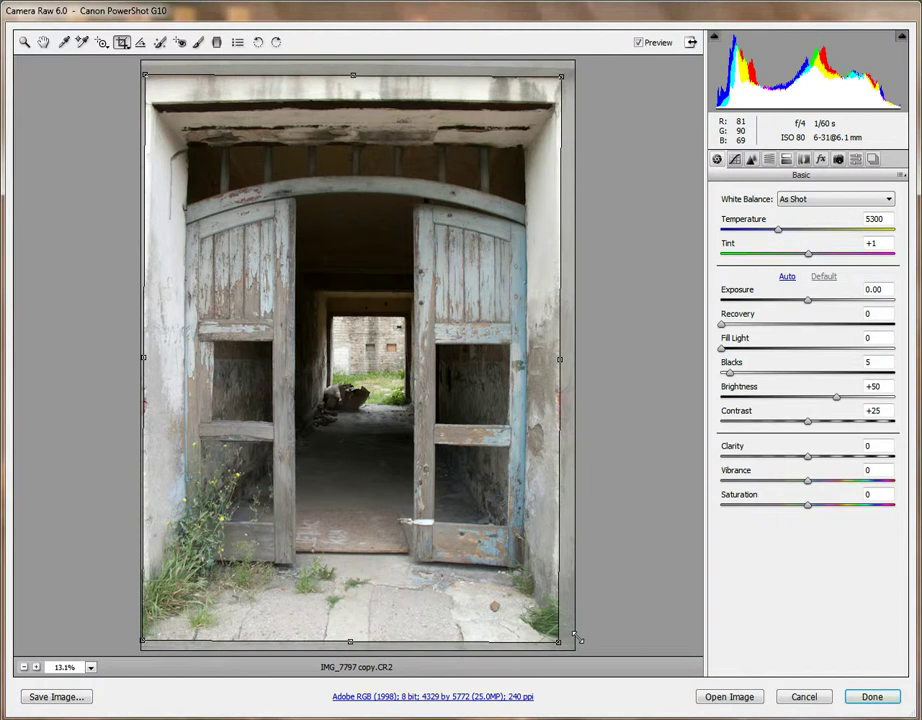
pyautogui.moveTo(575, 636); pyautogui.dragTo(575, 637)
pyautogui.rightClick(361, 225)
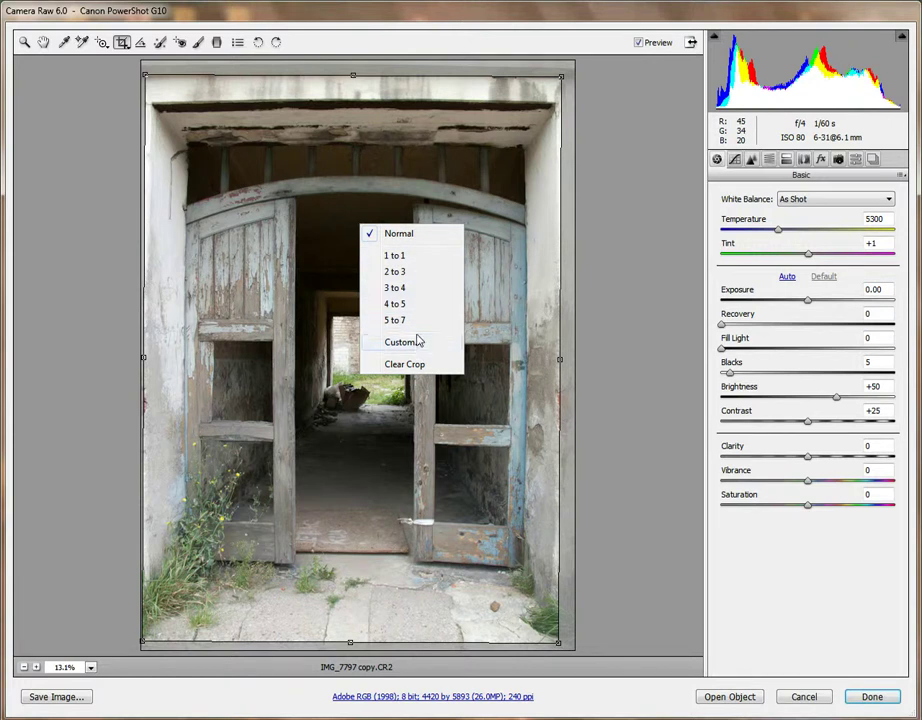
pyautogui.click(539, 229)
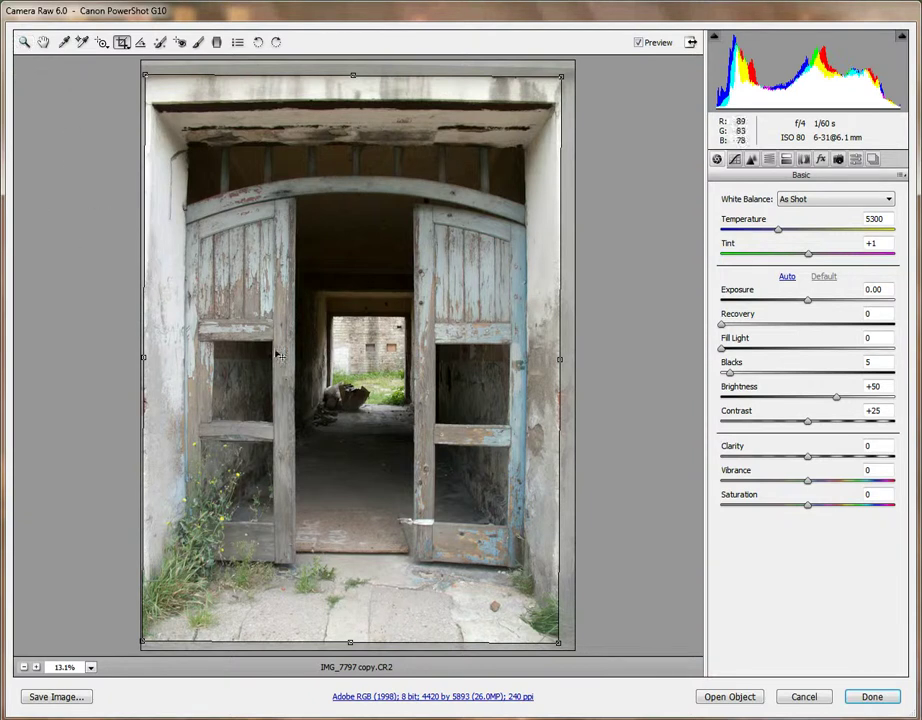
pyautogui.click(24, 42)
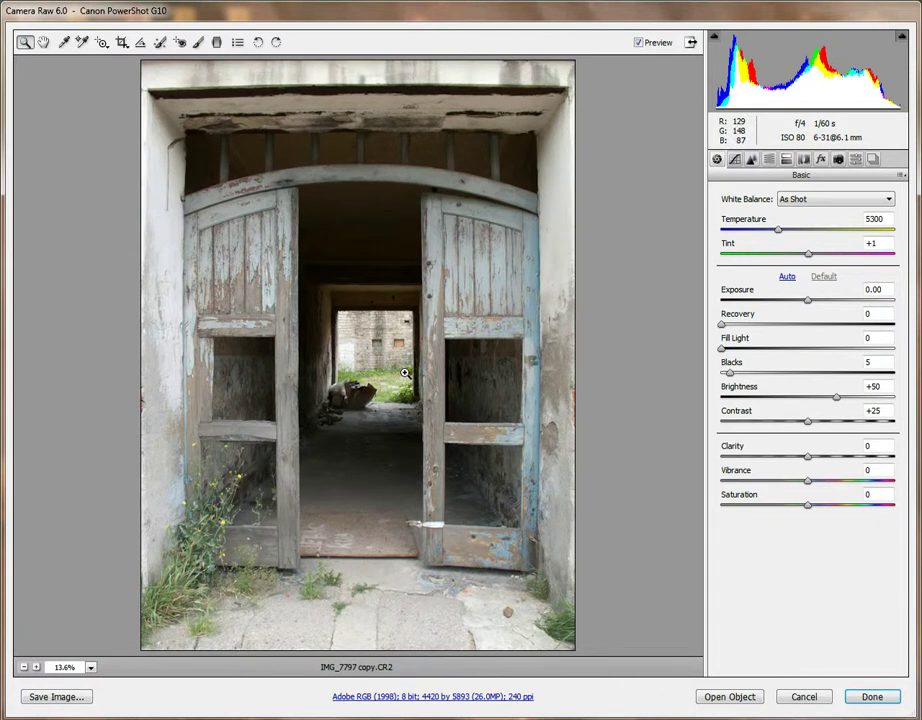
# Sample the white balance from the pale wall beside the doorway's upper left corner for temperature 5250 and tint 0
pyautogui.click(64, 42)
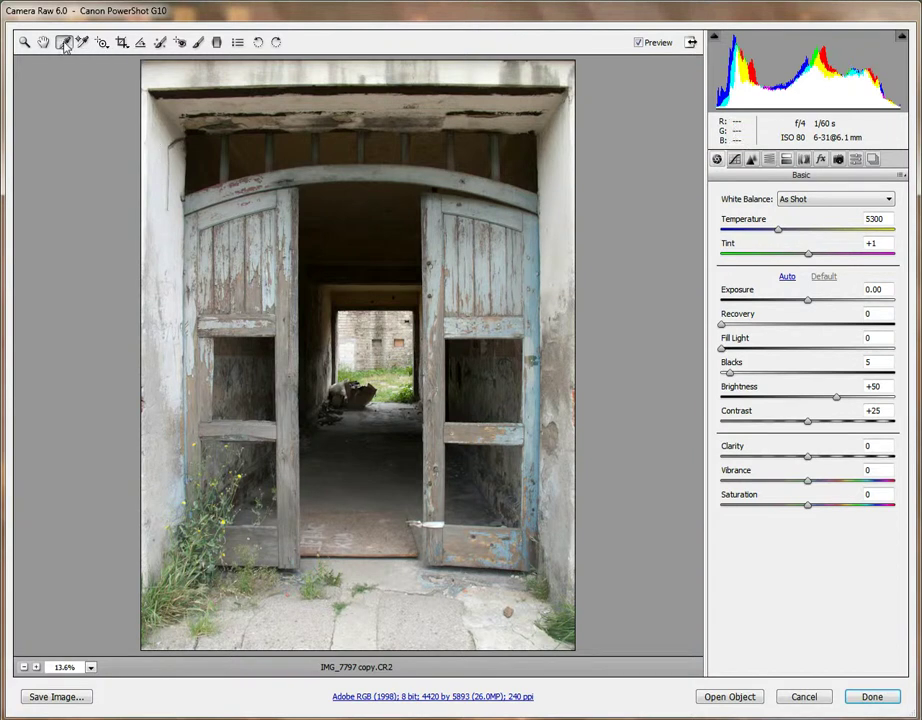
pyautogui.click(160, 130)
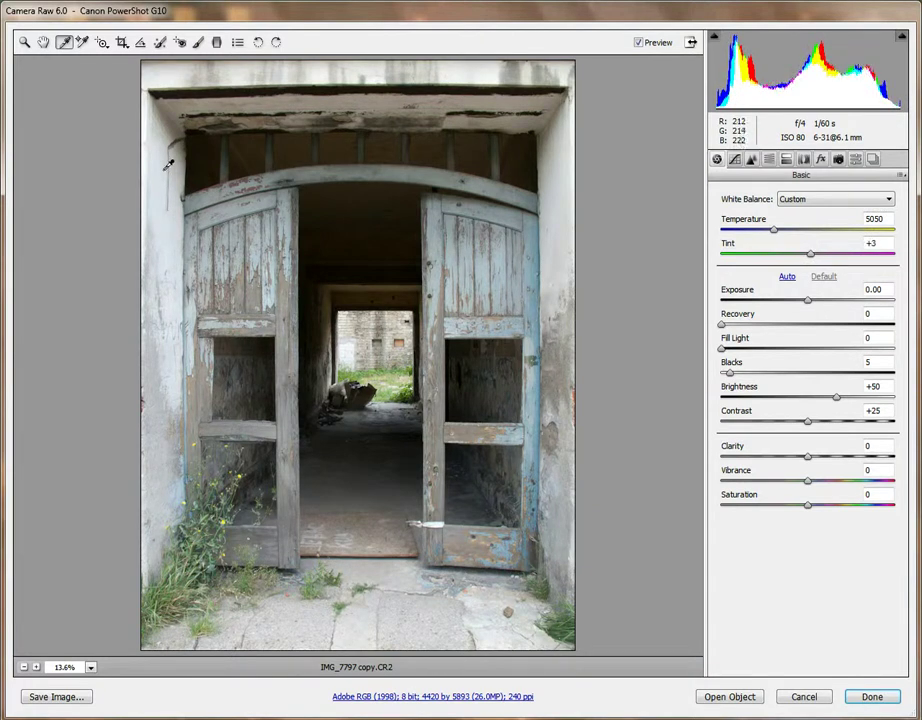
pyautogui.click(150, 117)
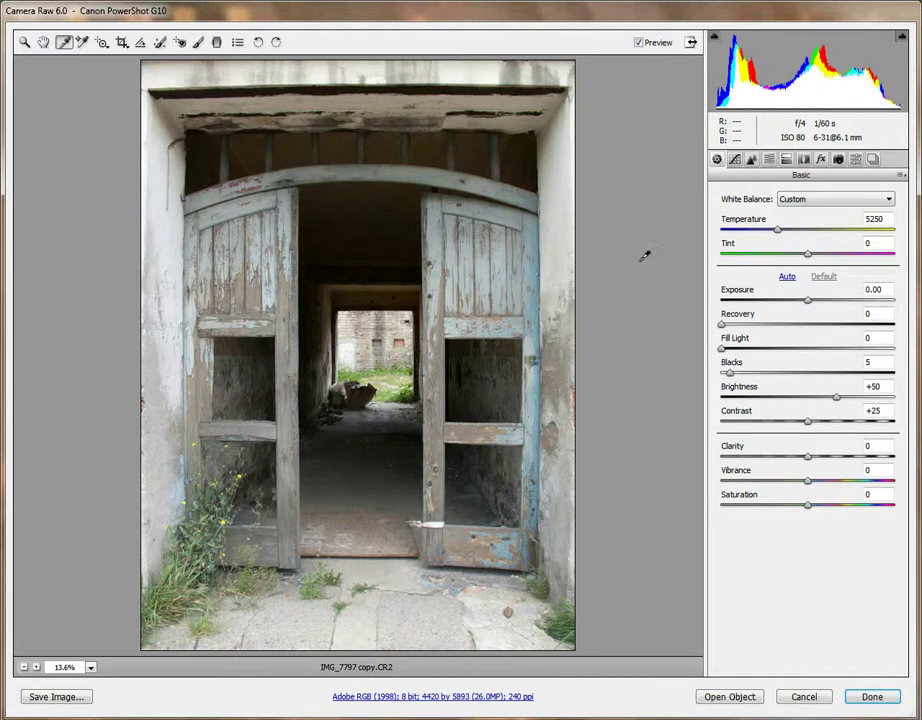
# Set the Exposure to +0.35 and the Recovery to 4
pyautogui.click(808, 304)
pyautogui.moveTo(808, 304)
pyautogui.mouseDown()
pyautogui.moveTo(833, 302)
pyautogui.moveTo(755, 303)
pyautogui.moveTo(905, 300)
pyautogui.moveTo(706, 311)
pyautogui.moveTo(829, 305)
pyautogui.moveTo(807, 309)
pyautogui.moveTo(889, 323)
pyautogui.moveTo(743, 315)
pyautogui.moveTo(852, 302)
pyautogui.moveTo(832, 313)
pyautogui.moveTo(813, 305)
pyautogui.moveTo(821, 317)
pyautogui.moveTo(813, 316)
pyautogui.mouseUp()
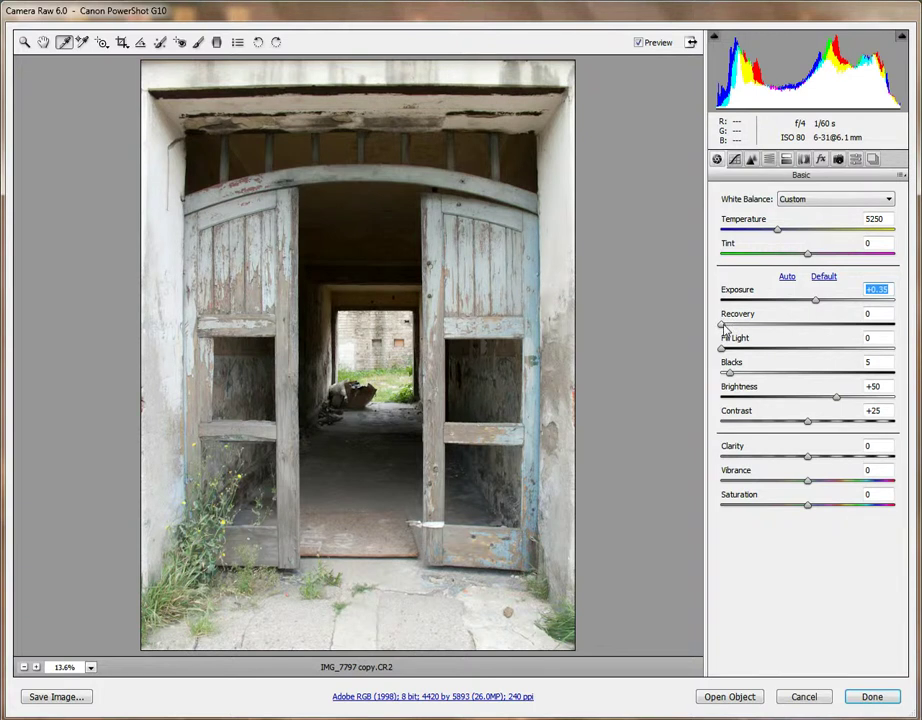
pyautogui.moveTo(720, 326); pyautogui.dragTo(700, 336)
pyautogui.moveTo(700, 344); pyautogui.dragTo(731, 340)
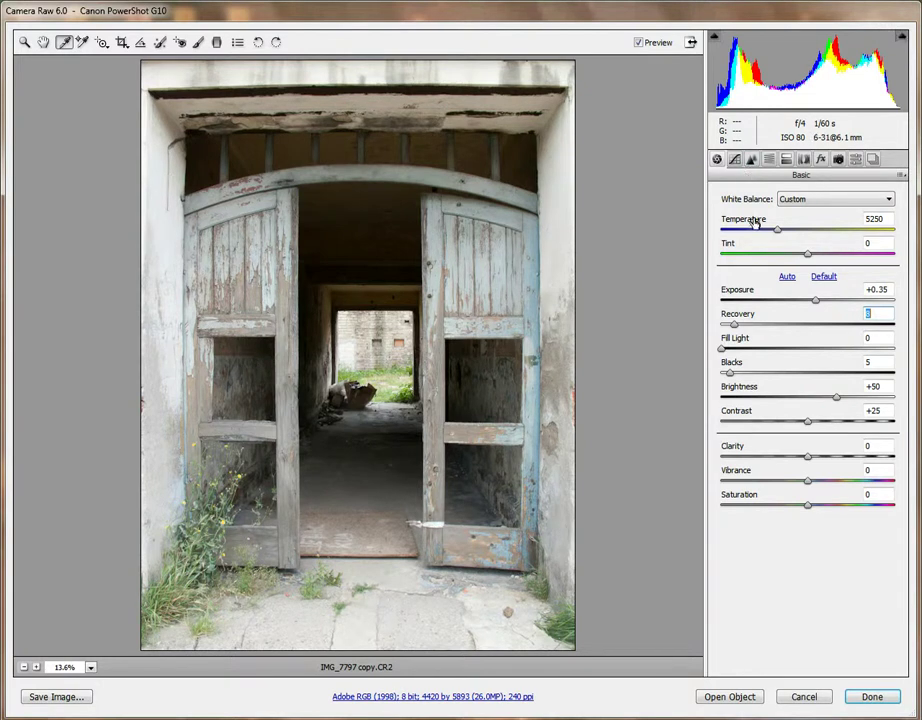
pyautogui.moveTo(737, 328); pyautogui.dragTo(731, 329)
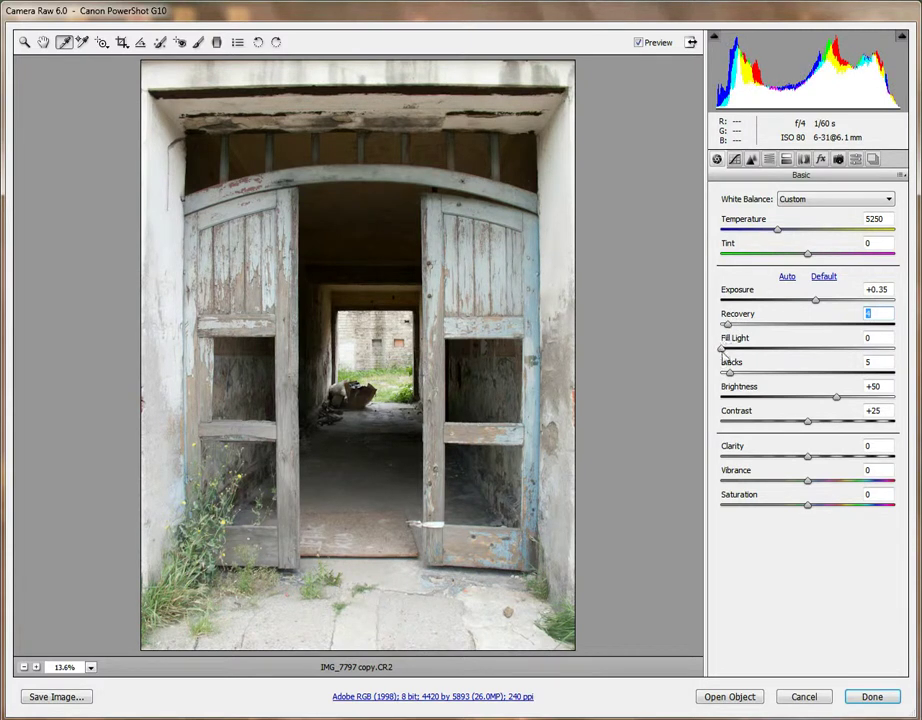
# Try lowering Blacks to 2 and below, and return it to 5
pyautogui.click(880, 360)
pyautogui.write('2')
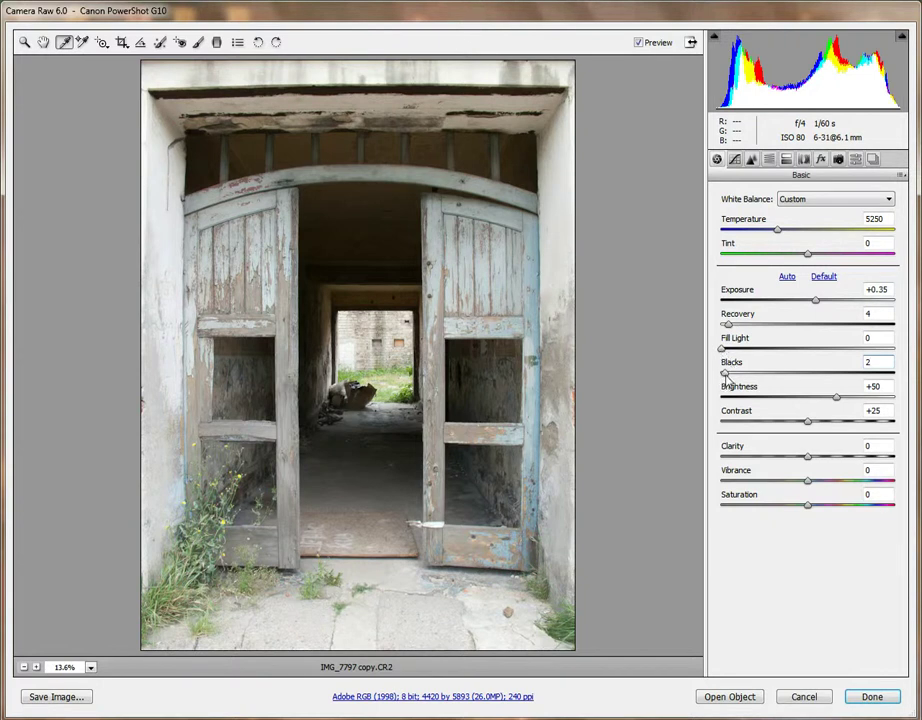
pyautogui.press('Up')
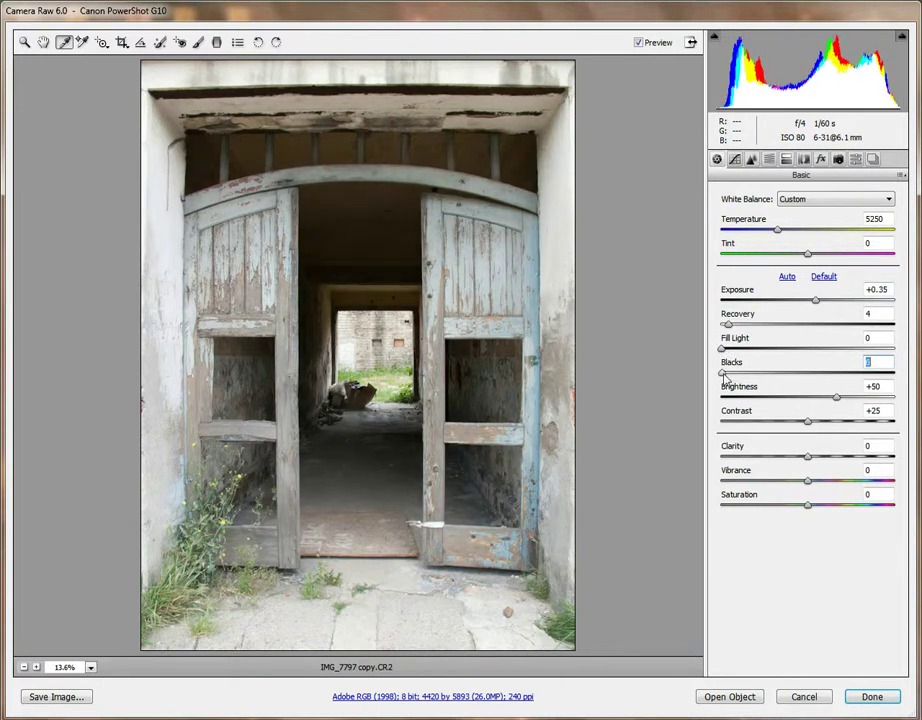
pyautogui.moveTo(727, 375); pyautogui.dragTo(733, 376)
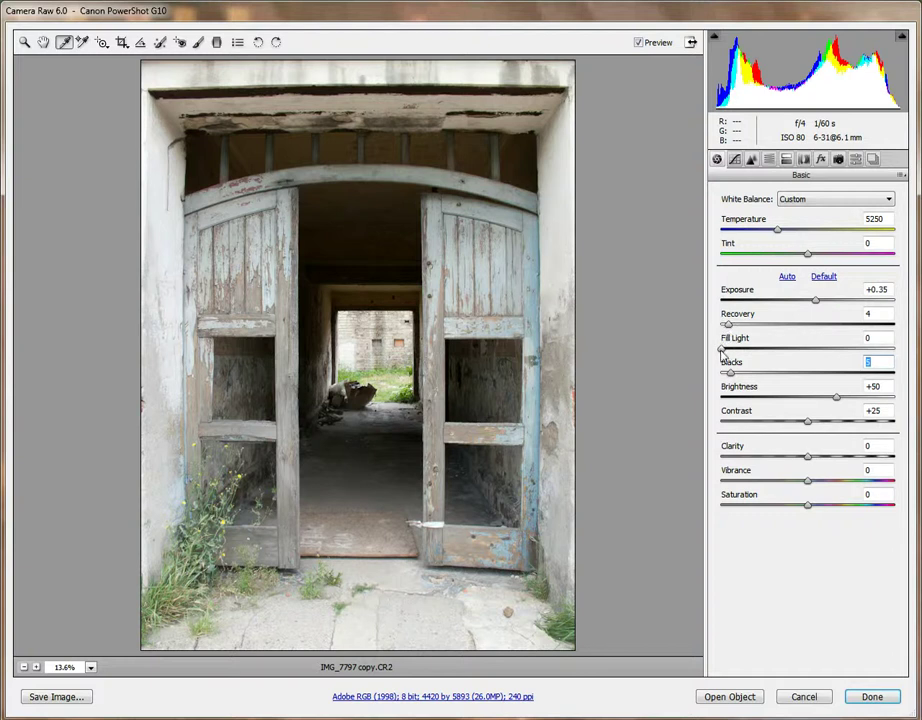
# Raise the Fill Light to 10 to brighten the photo's shadows
pyautogui.moveTo(722, 352); pyautogui.dragTo(758, 346)
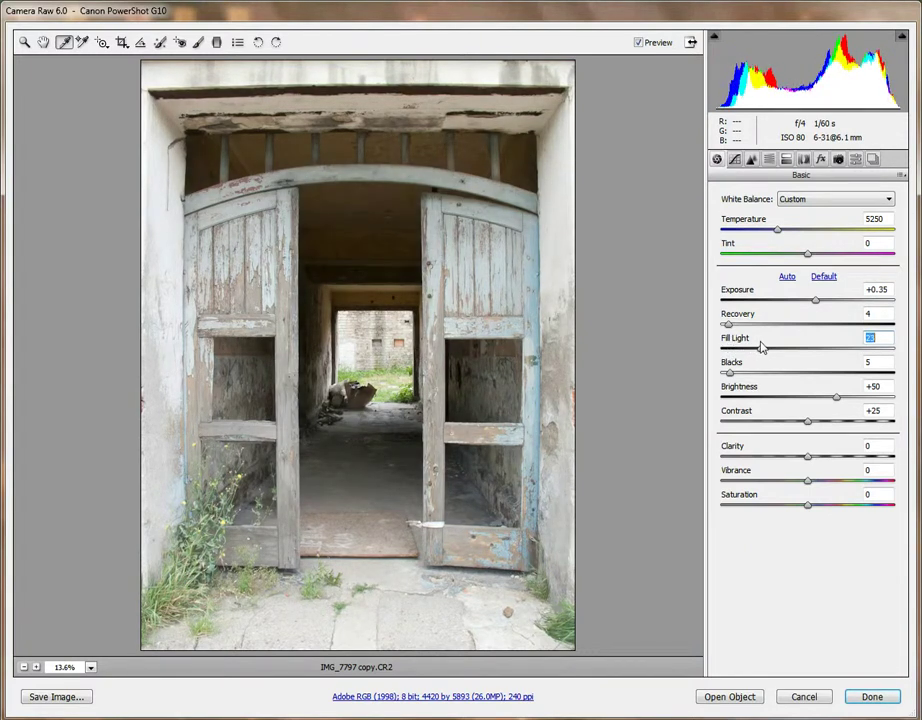
pyautogui.moveTo(760, 346)
pyautogui.mouseDown()
pyautogui.moveTo(716, 350)
pyautogui.moveTo(745, 349)
pyautogui.mouseUp()
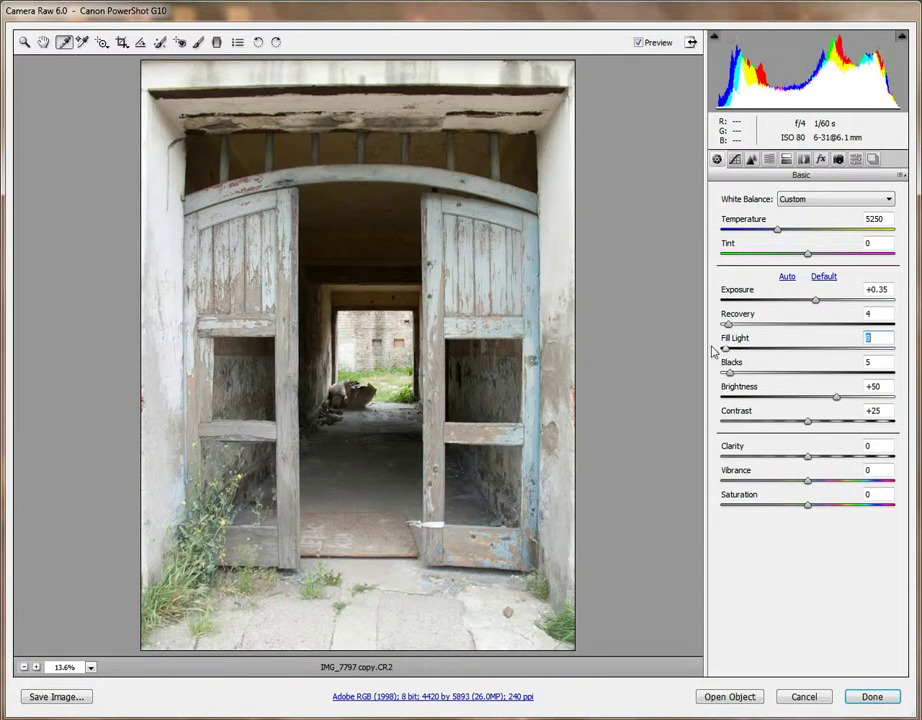
pyautogui.moveTo(753, 344); pyautogui.dragTo(739, 346)
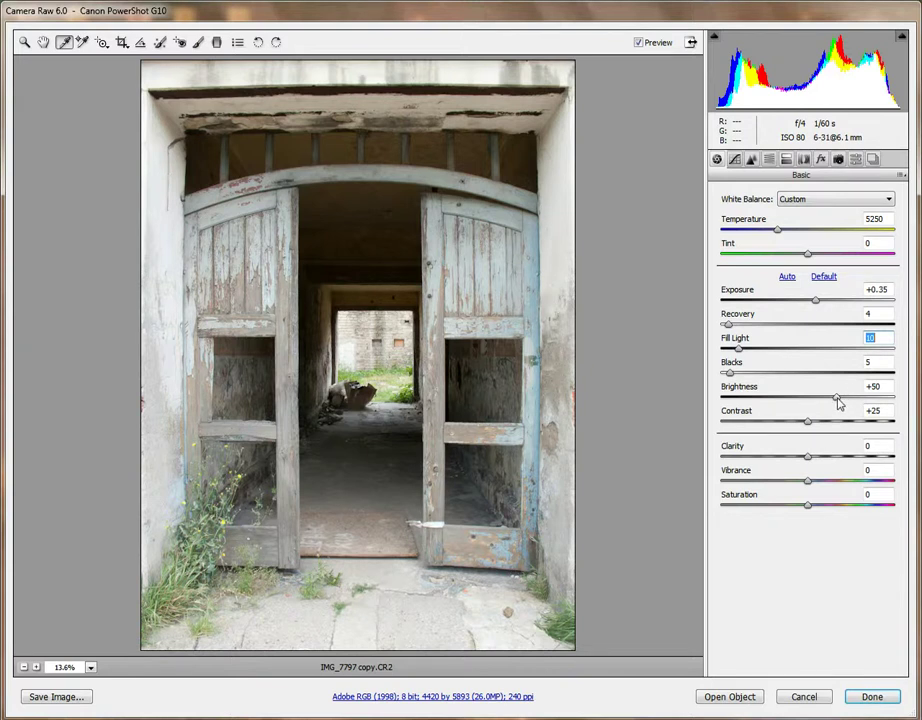
# Reduce the Brightness to +29
pyautogui.press('Tab')
pyautogui.press('Tab')
pyautogui.click(884, 387)
pyautogui.moveTo(836, 400)
pyautogui.mouseDown()
pyautogui.moveTo(809, 399)
pyautogui.moveTo(834, 397)
pyautogui.moveTo(824, 399)
pyautogui.mouseUp()
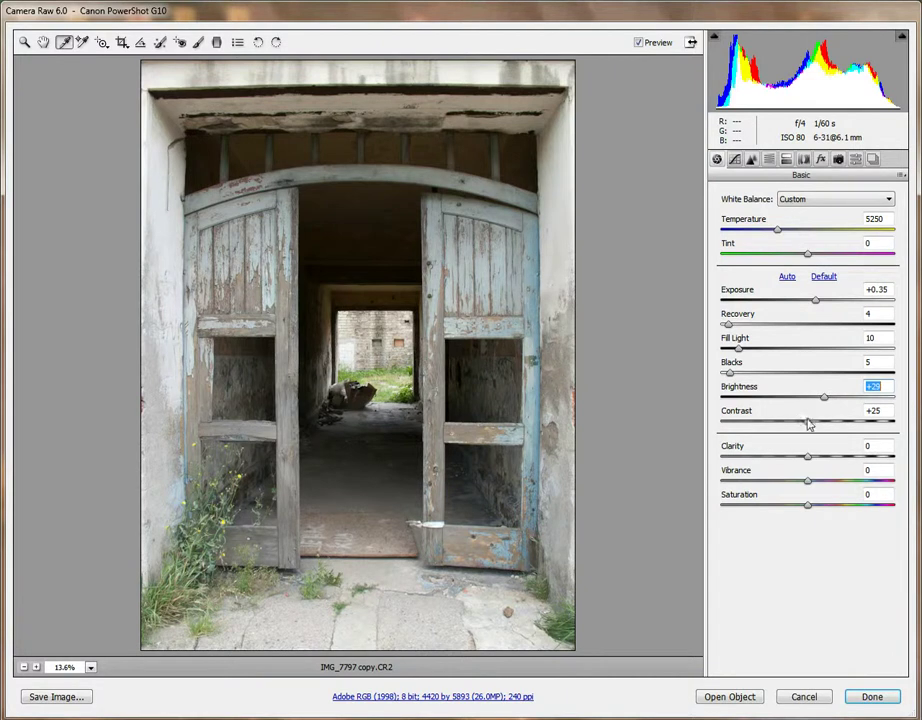
# Try custom point tone curves, such as raising input 58 to output 86, and restore the Medium Contrast preset
pyautogui.click(736, 159)
pyautogui.click(773, 195)
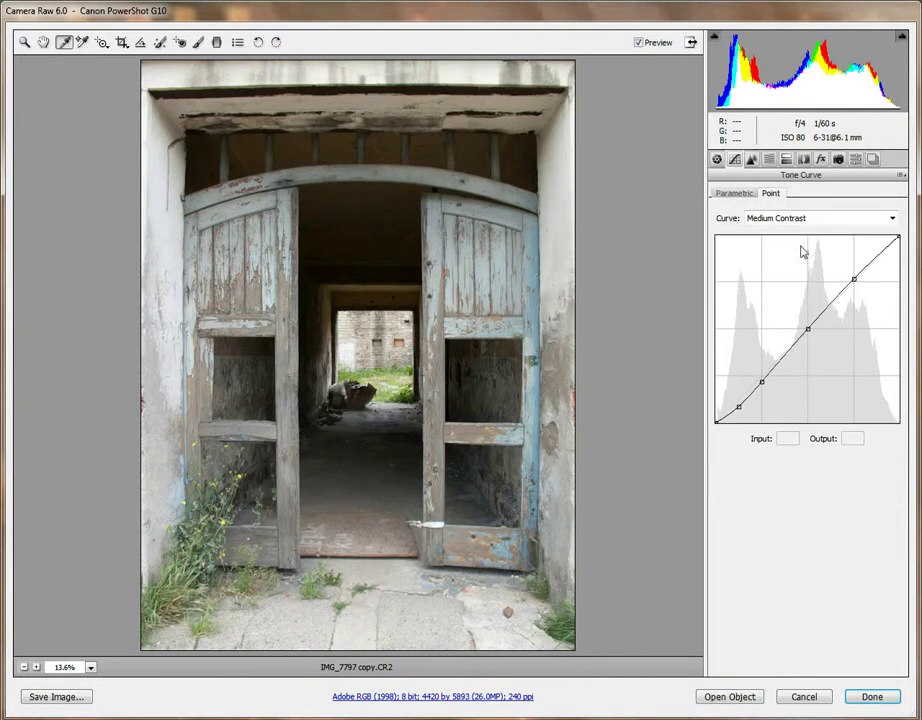
pyautogui.click(809, 218)
pyautogui.click(791, 230)
pyautogui.moveTo(759, 377)
pyautogui.mouseDown()
pyautogui.moveTo(771, 380)
pyautogui.moveTo(763, 360)
pyautogui.mouseUp()
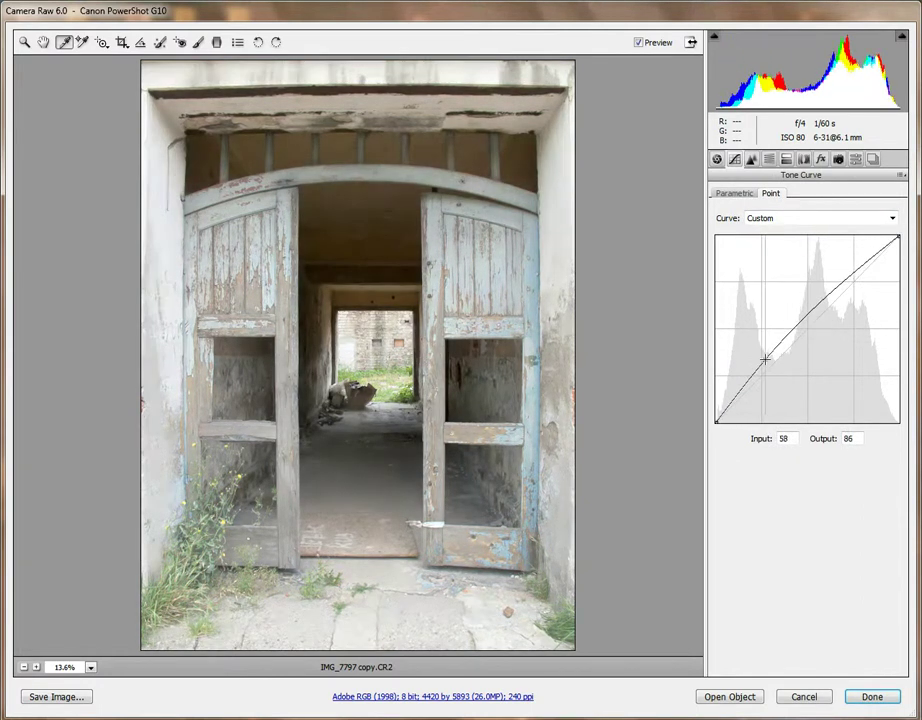
pyautogui.click(783, 220)
pyautogui.click(786, 241)
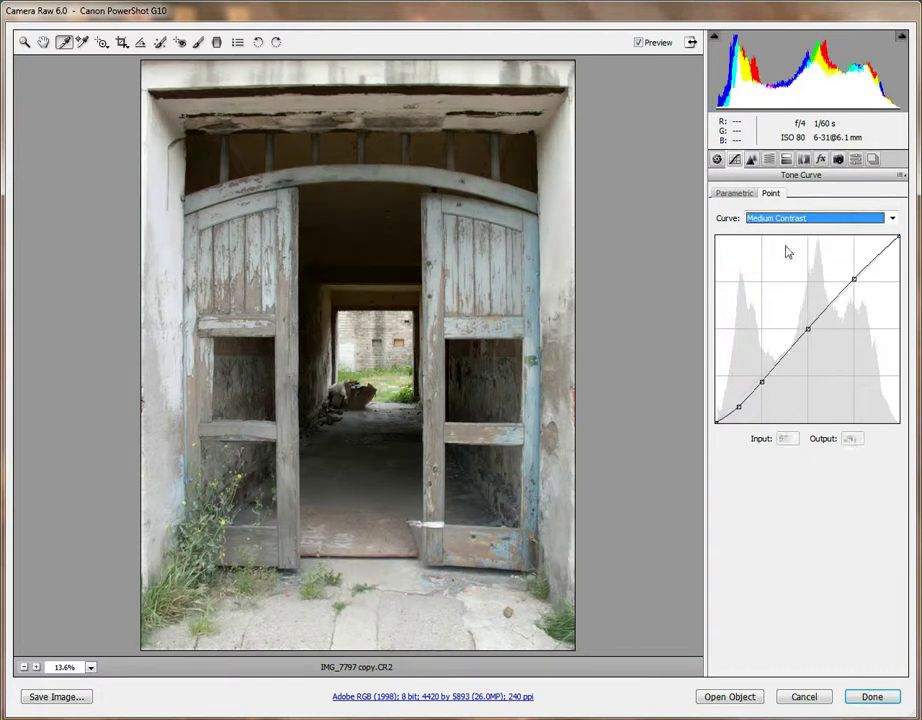
pyautogui.click(717, 159)
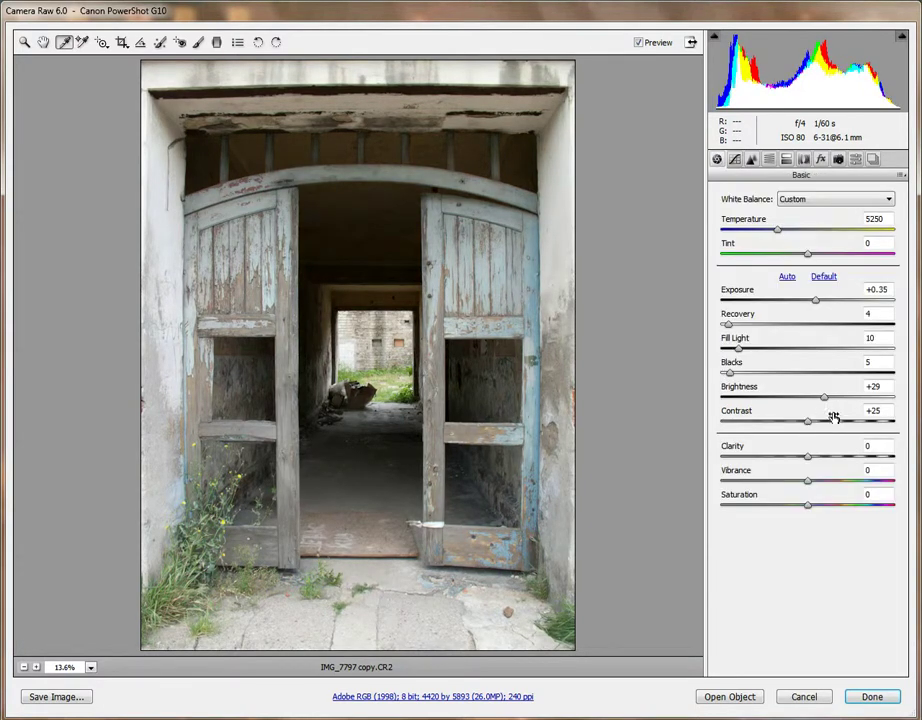
pyautogui.click(735, 159)
pyautogui.click(891, 218)
pyautogui.click(774, 244)
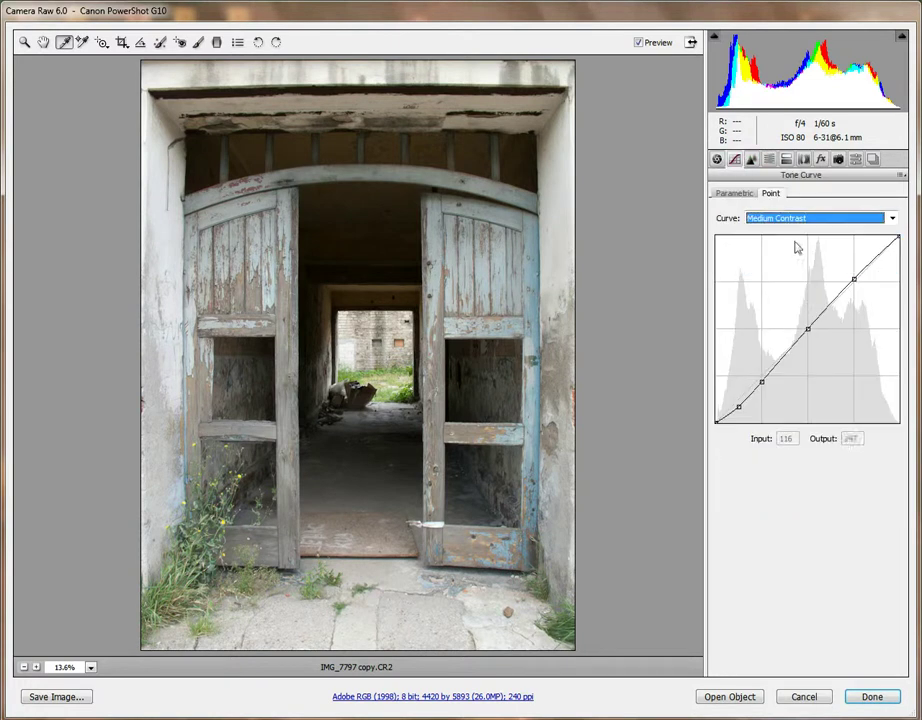
# Try the parametric tone curve with Lights and Darks at +4, and reset Highlights, Lights and Darks to 0
pyautogui.click(737, 194)
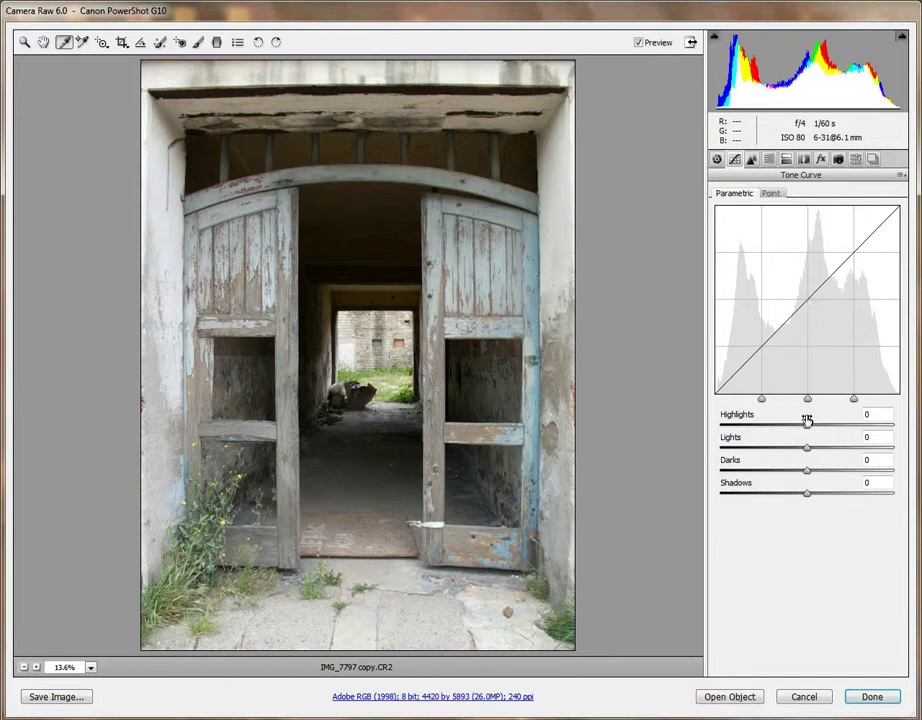
pyautogui.moveTo(808, 428); pyautogui.dragTo(813, 469)
pyautogui.click(870, 414)
pyautogui.write('0')
pyautogui.click(872, 437)
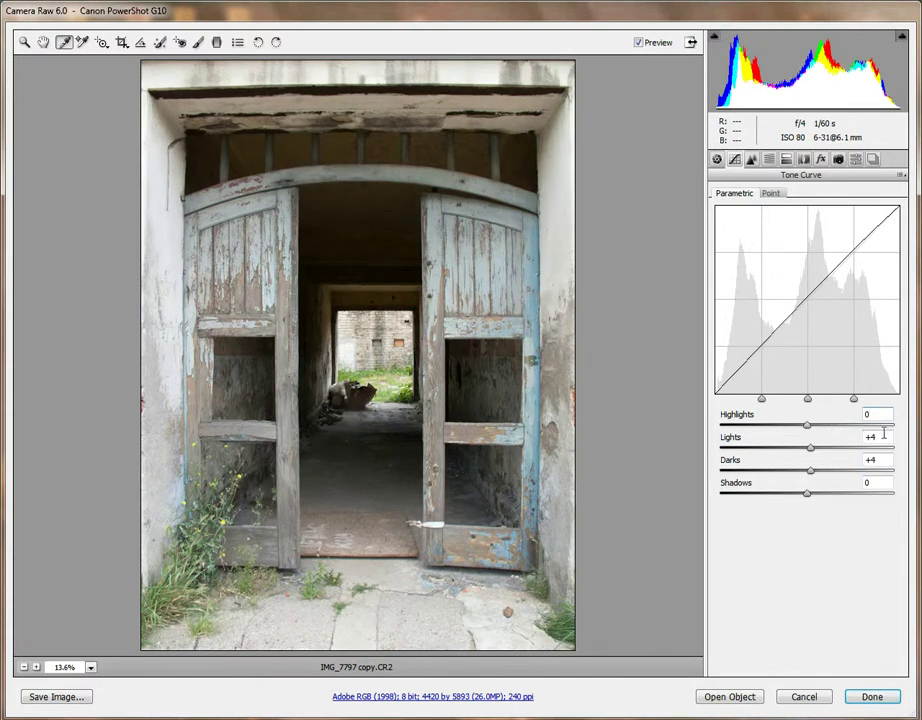
pyautogui.write('02')
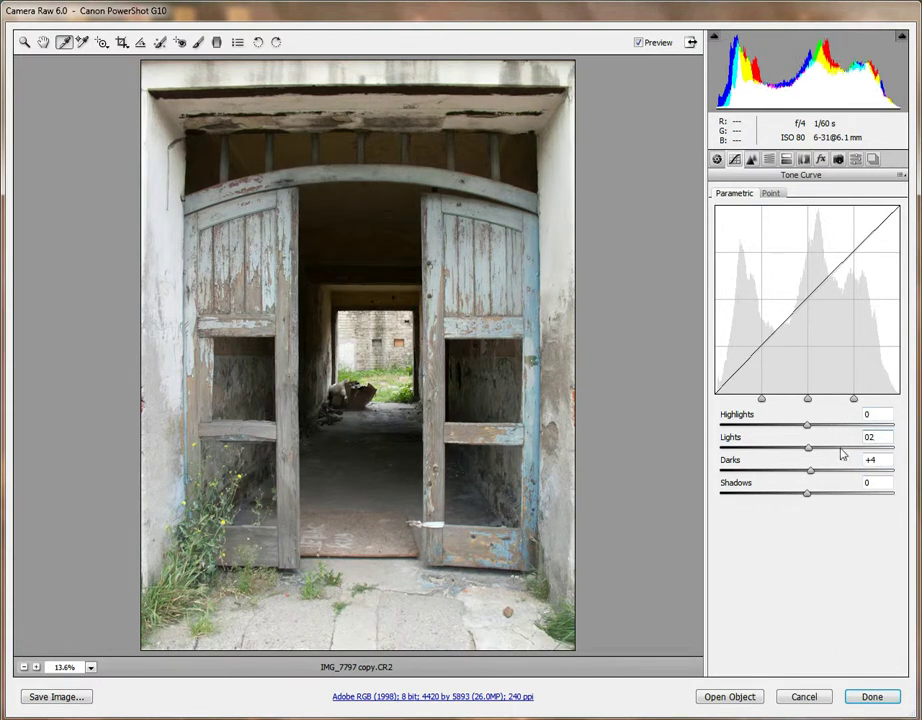
pyautogui.click(866, 462)
pyautogui.write('0')
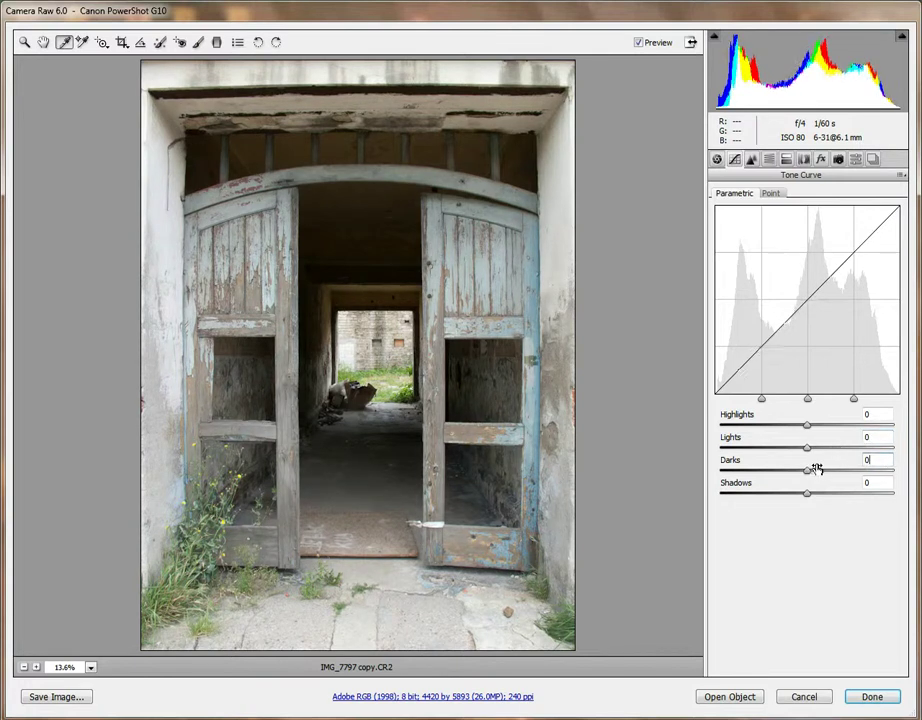
# Raise the Contrast to +31 in the basic adjustments
pyautogui.click(717, 159)
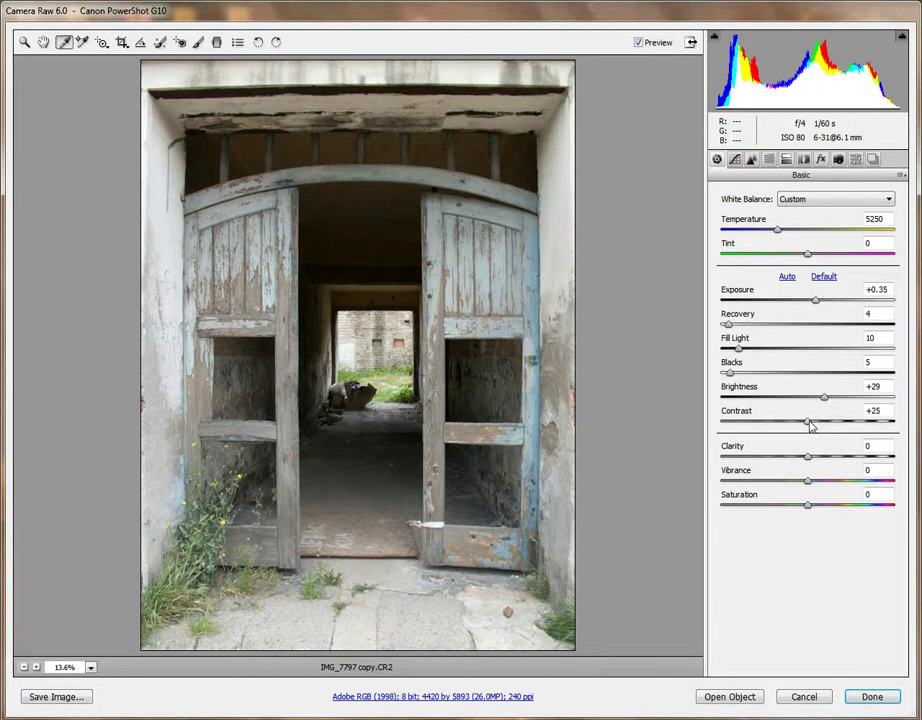
pyautogui.moveTo(808, 425); pyautogui.dragTo(816, 428)
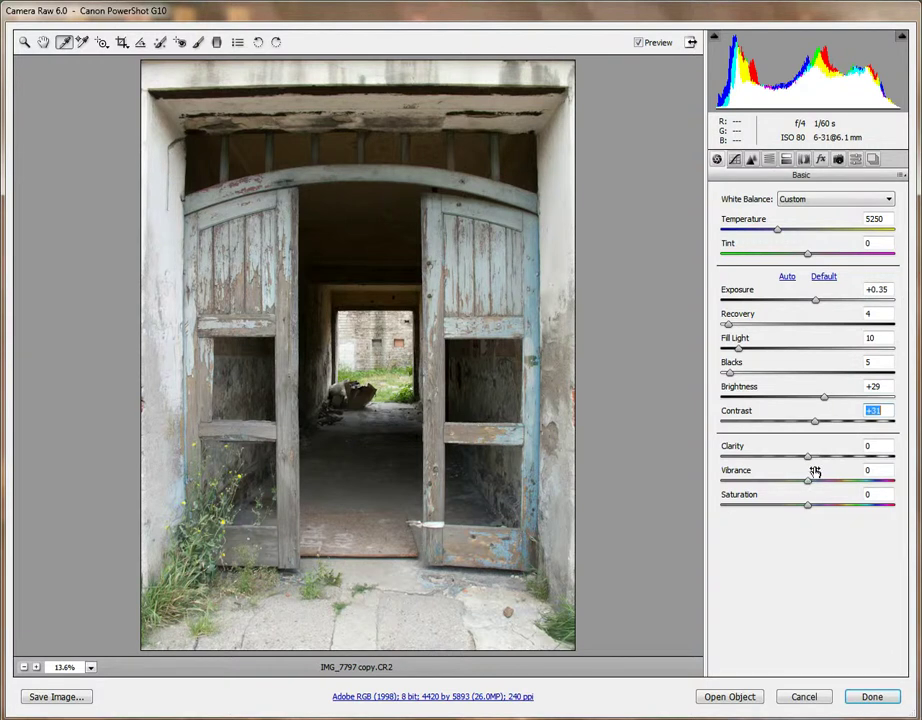
# Raise the Clarity to +36 in the basic adjustments
pyautogui.moveTo(808, 458); pyautogui.dragTo(831, 465)
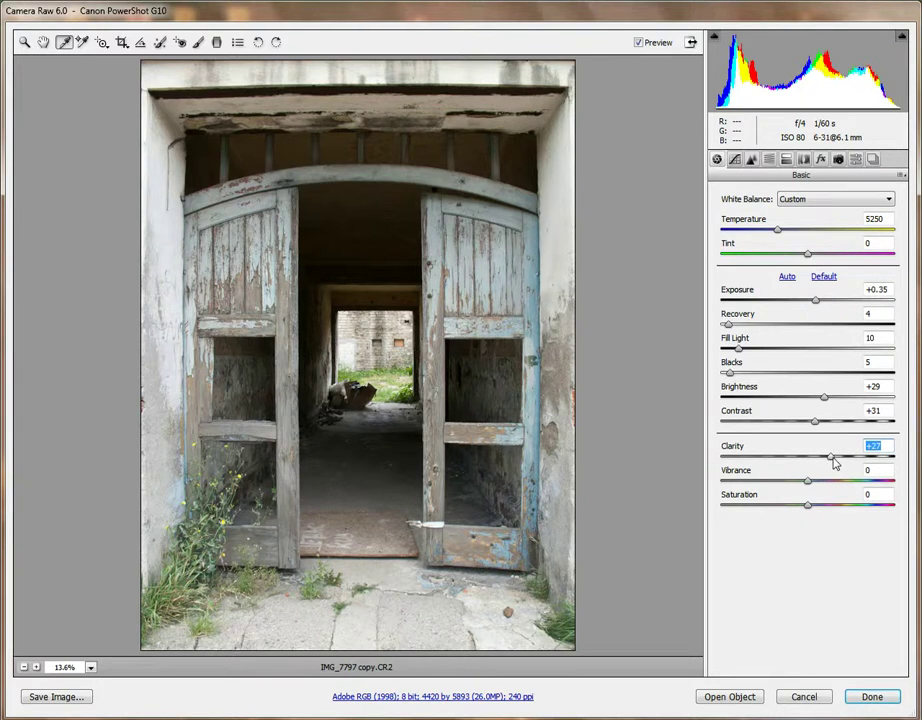
pyautogui.moveTo(835, 461); pyautogui.dragTo(843, 461)
# Try Vibrance at +100 and -79 and Saturation at +3 and +100, and reset both to 0
pyautogui.moveTo(809, 508)
pyautogui.mouseDown()
pyautogui.moveTo(918, 505)
pyautogui.moveTo(801, 506)
pyautogui.moveTo(812, 509)
pyautogui.mouseUp()
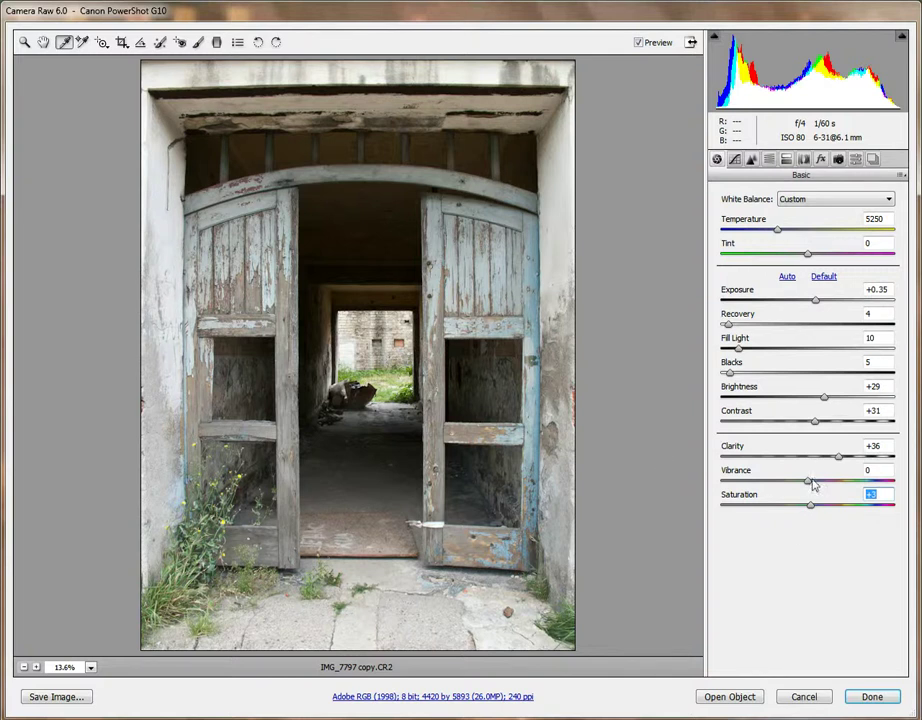
pyautogui.moveTo(809, 484); pyautogui.dragTo(908, 482)
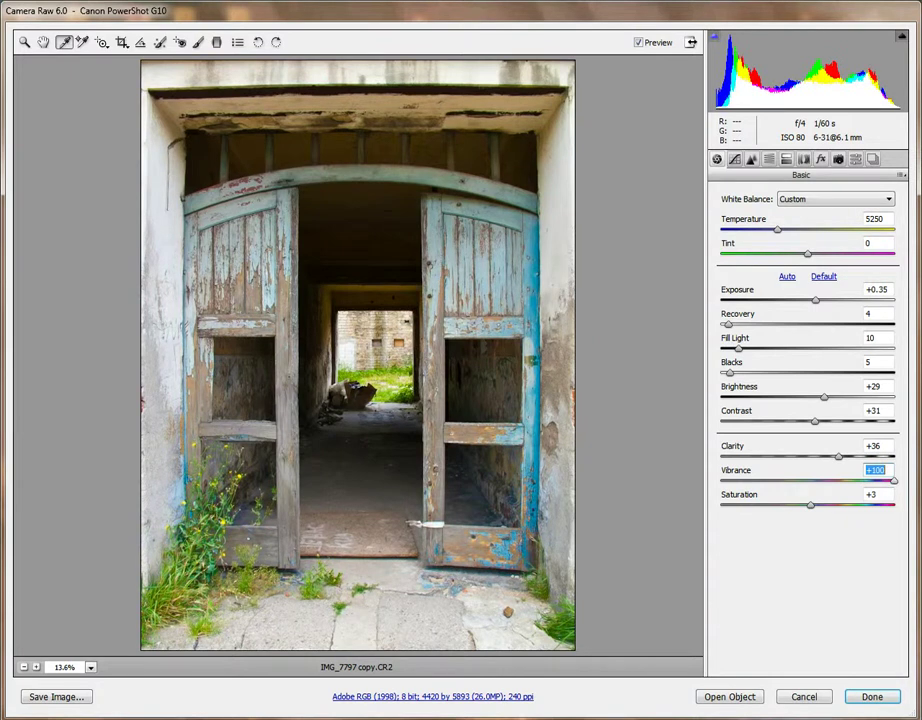
pyautogui.moveTo(893, 481); pyautogui.dragTo(741, 494)
pyautogui.moveTo(811, 504); pyautogui.dragTo(894, 504)
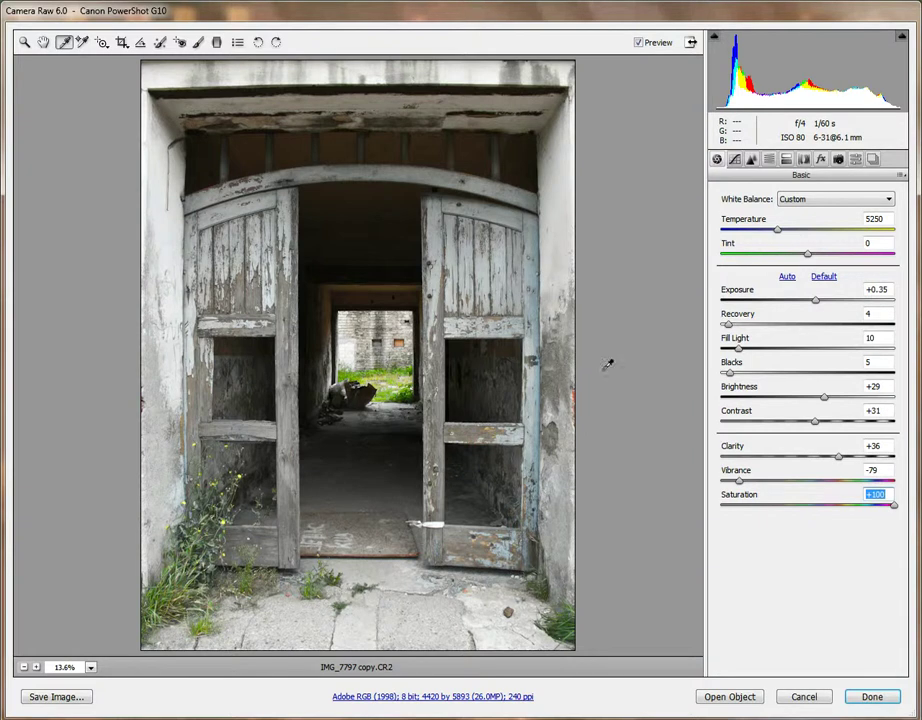
pyautogui.click(805, 481)
pyautogui.write('0')
pyautogui.press('Tab')
pyautogui.write('0')
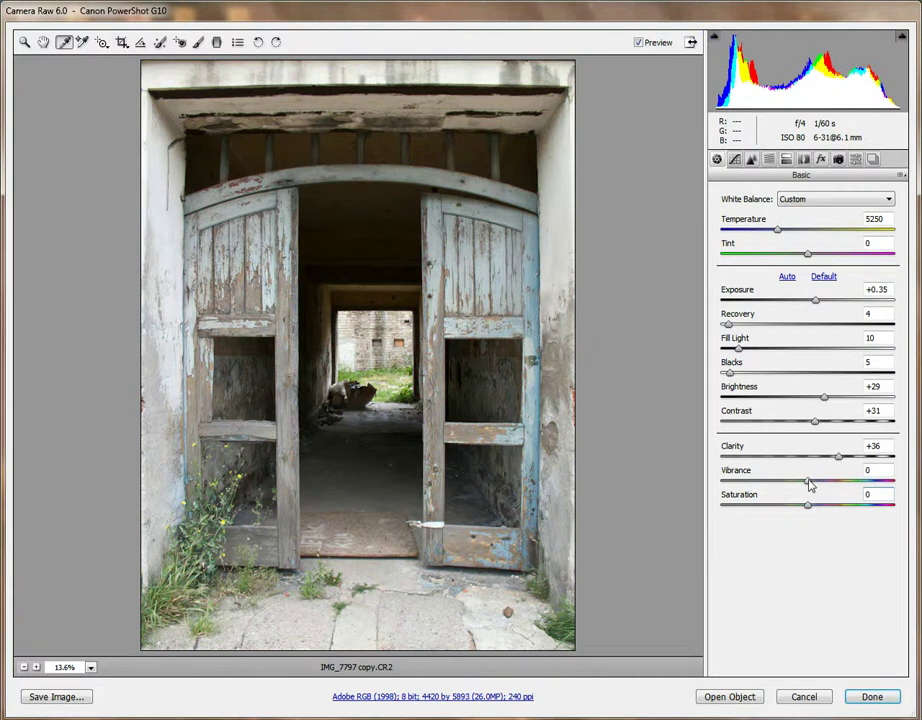
# Raise the Vibrance to +22
pyautogui.moveTo(808, 483); pyautogui.dragTo(828, 486)
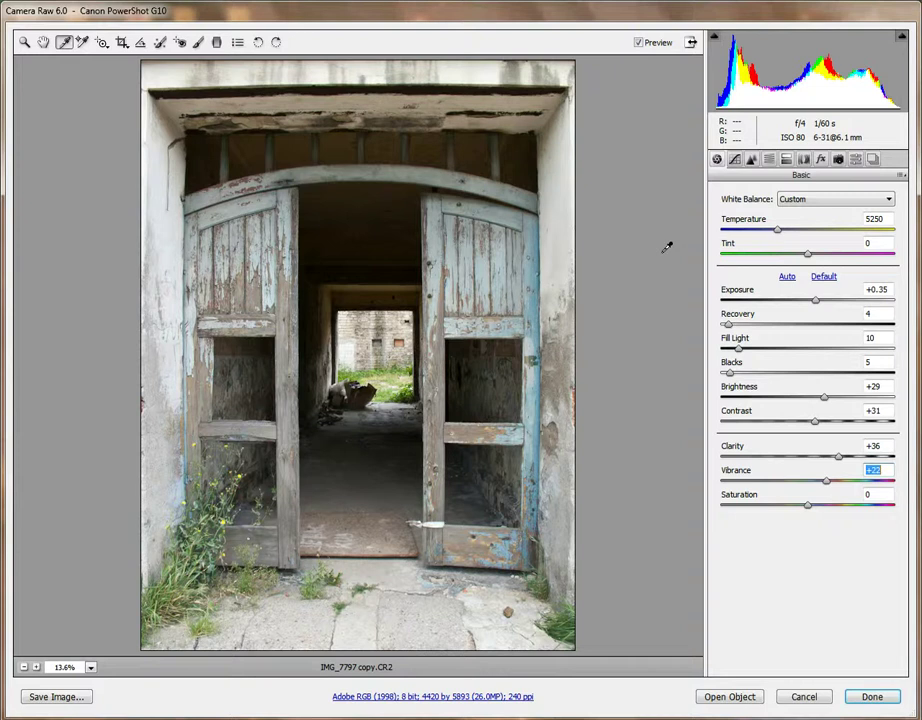
pyautogui.press('Num_Lock')
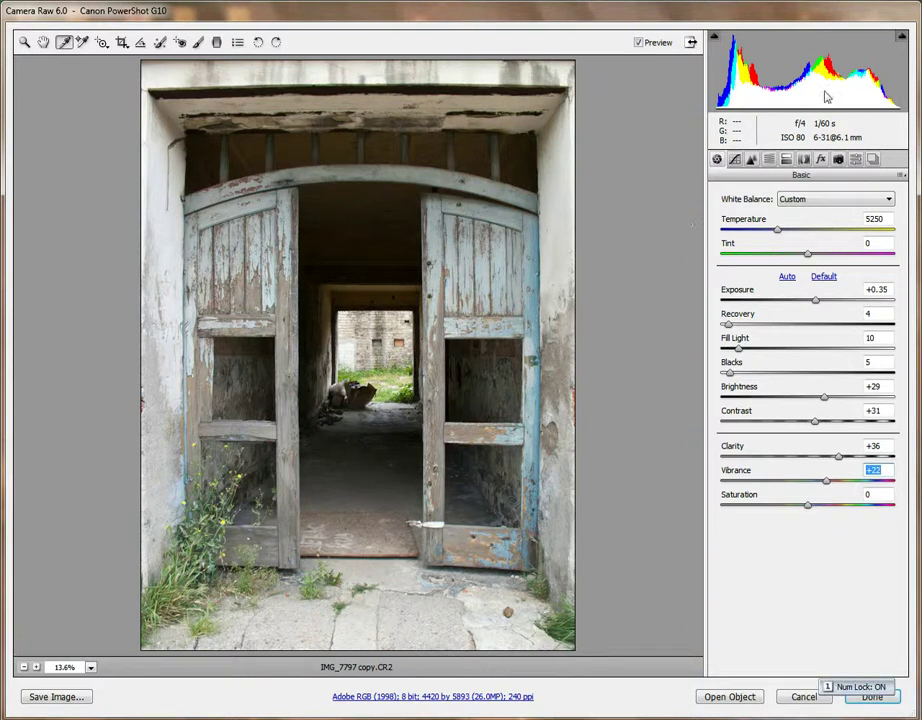
# Sharpen the photo with Amount 43, Radius 1.0 and Detail 37, judging the peeling door paint at 100%
pyautogui.click(752, 159)
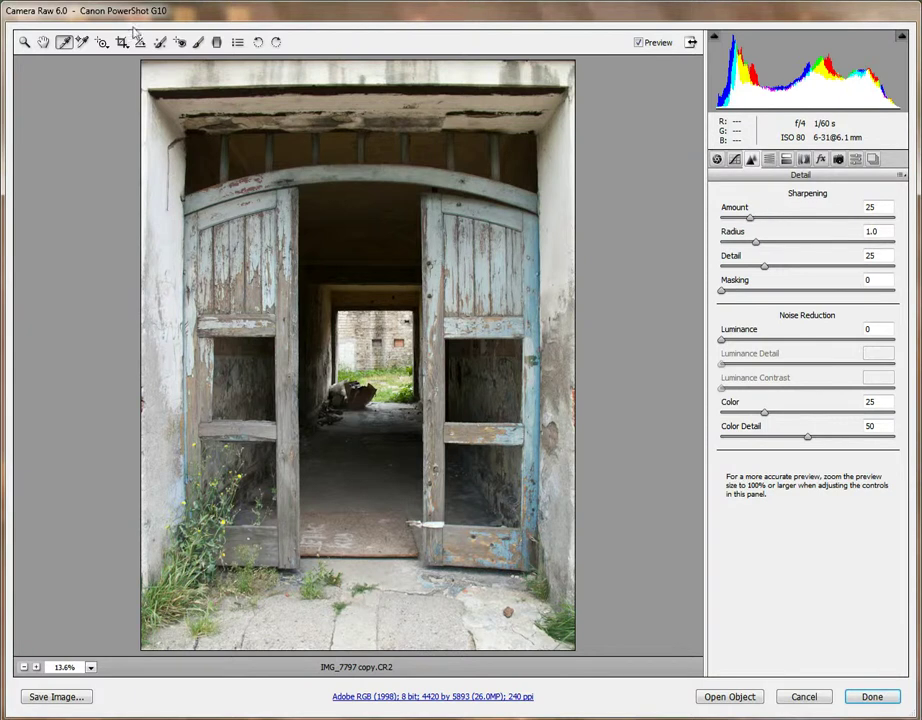
pyautogui.click(24, 42)
pyautogui.rightClick(433, 167)
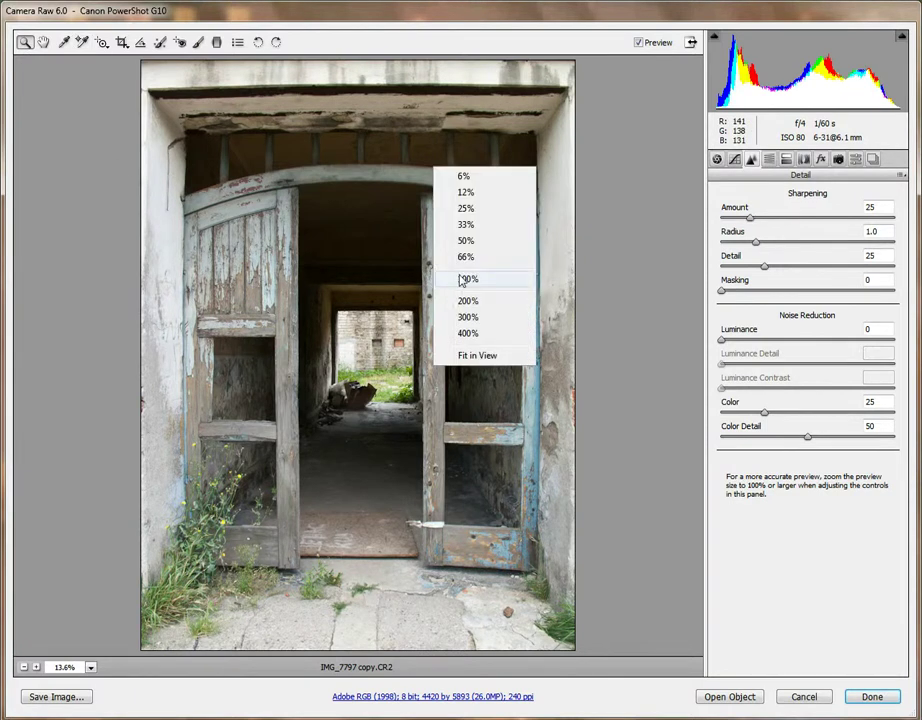
pyautogui.click(469, 276)
pyautogui.click(43, 42)
pyautogui.moveTo(394, 292)
pyautogui.mouseDown()
pyautogui.moveTo(490, 214)
pyautogui.moveTo(280, 300)
pyautogui.moveTo(445, 230)
pyautogui.moveTo(270, 322)
pyautogui.mouseUp()
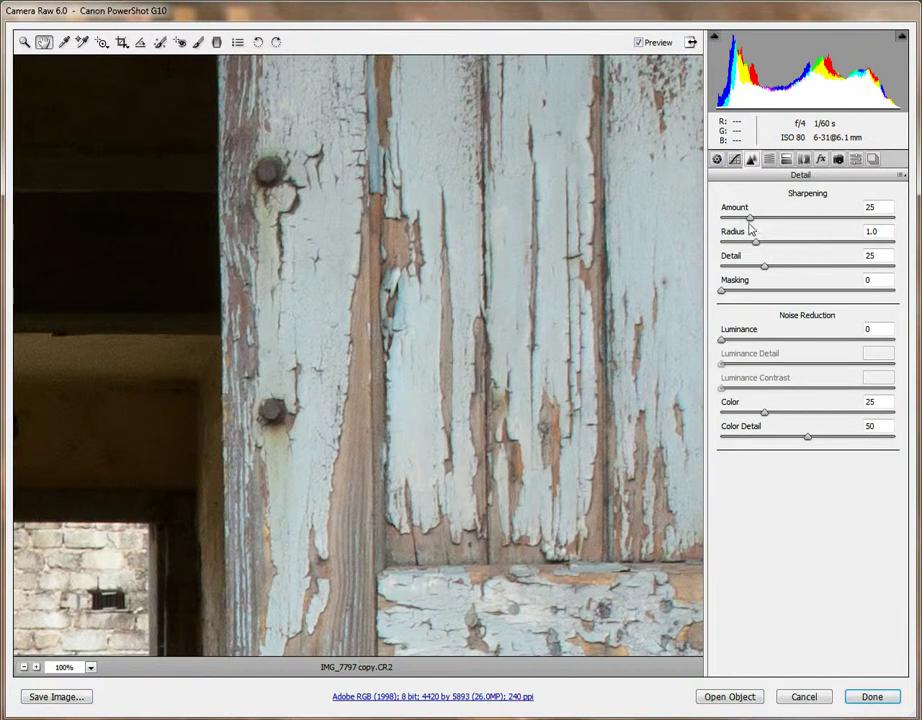
pyautogui.moveTo(751, 221); pyautogui.dragTo(772, 220)
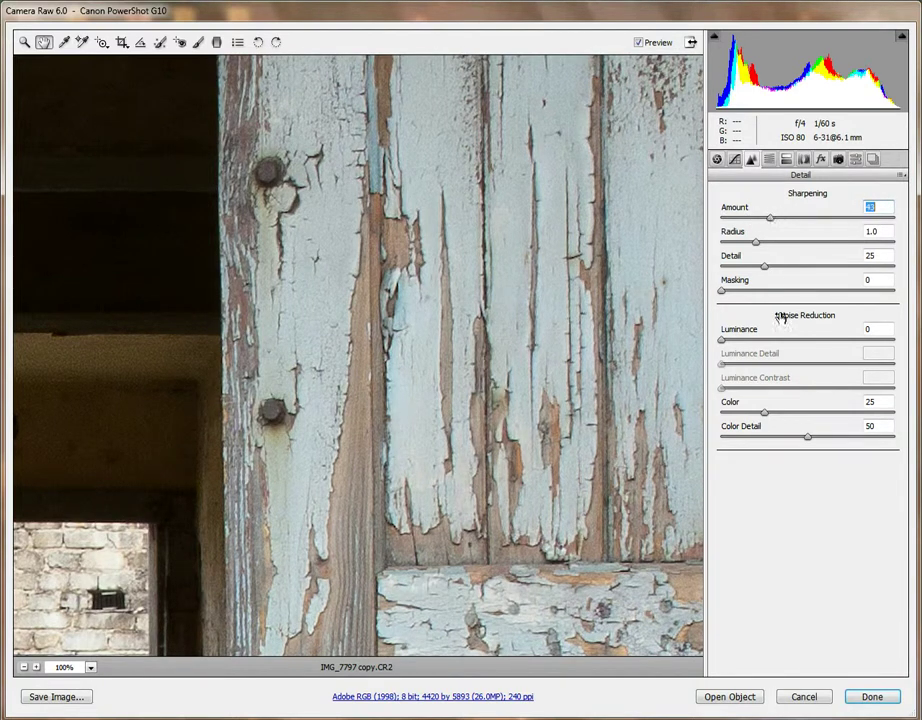
pyautogui.moveTo(766, 268)
pyautogui.mouseDown()
pyautogui.moveTo(787, 275)
pyautogui.moveTo(755, 247)
pyautogui.moveTo(915, 242)
pyautogui.moveTo(764, 245)
pyautogui.mouseUp()
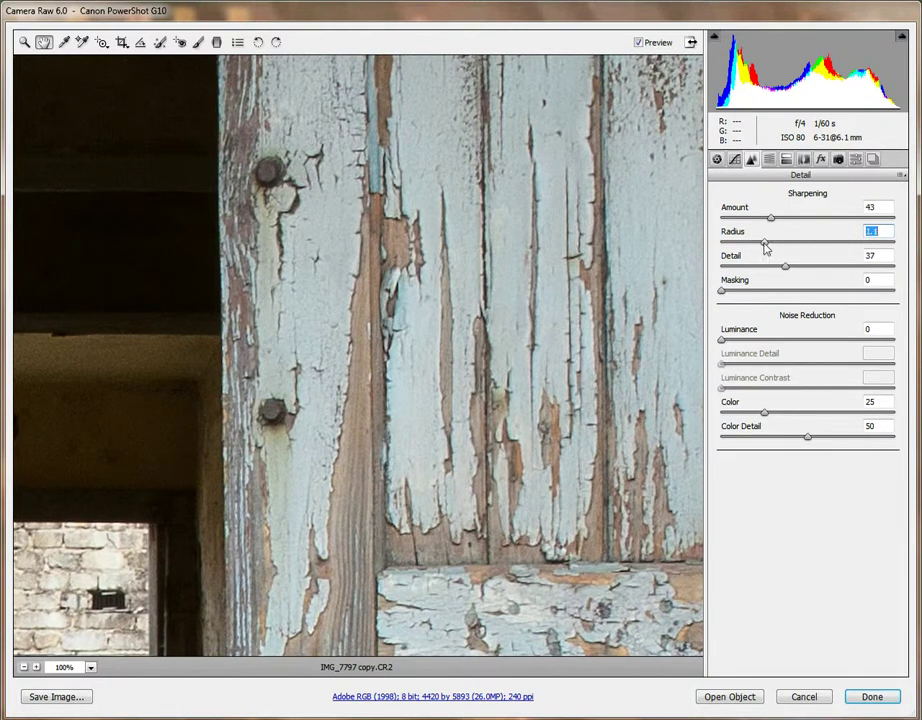
pyautogui.write('1')
# Reduce noise in the dark passage with Luminance 55, Luminance Detail 65 and Luminance Contrast 44, and compare the result with the preview off
pyautogui.moveTo(192, 312); pyautogui.dragTo(647, 292)
pyautogui.moveTo(366, 425); pyautogui.dragTo(403, 229)
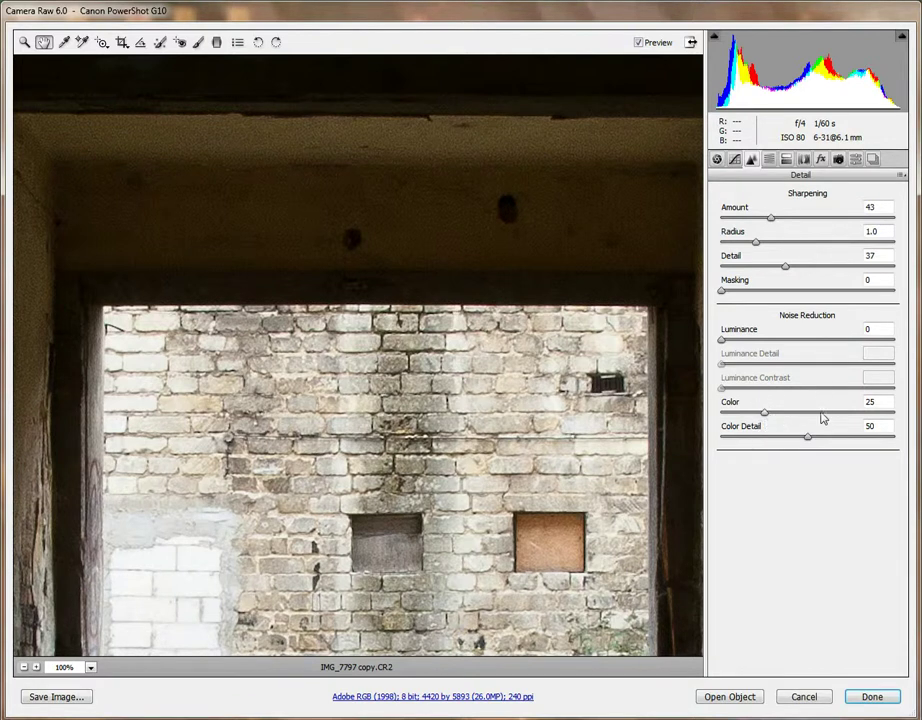
pyautogui.moveTo(722, 340); pyautogui.dragTo(821, 346)
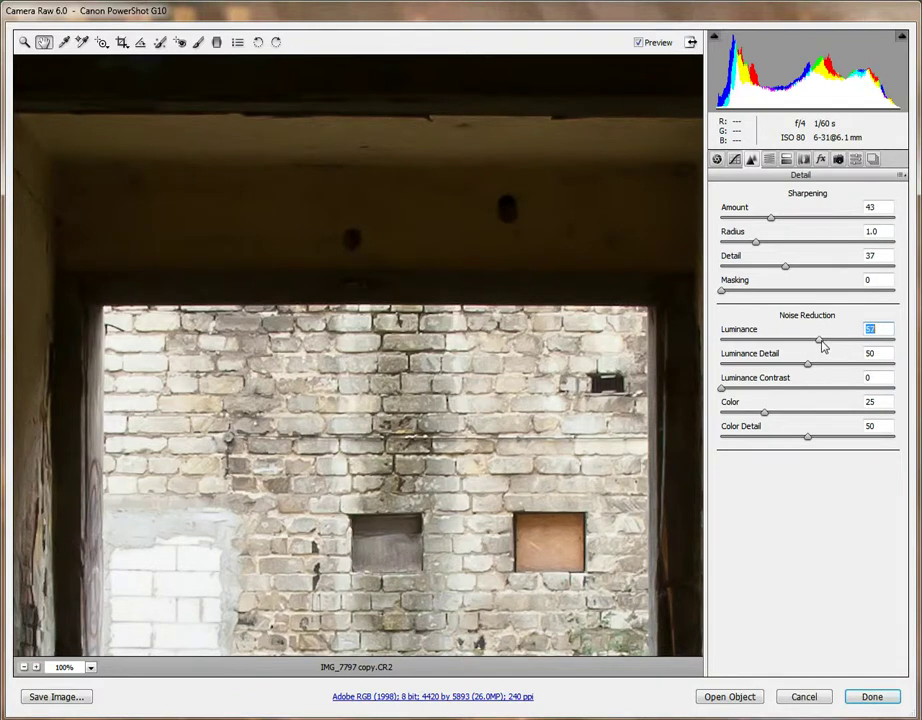
pyautogui.rightClick(212, 123)
pyautogui.click(247, 238)
pyautogui.moveTo(722, 389); pyautogui.dragTo(800, 391)
pyautogui.click(822, 344)
pyautogui.moveTo(822, 344); pyautogui.dragTo(834, 372)
pyautogui.click(638, 43)
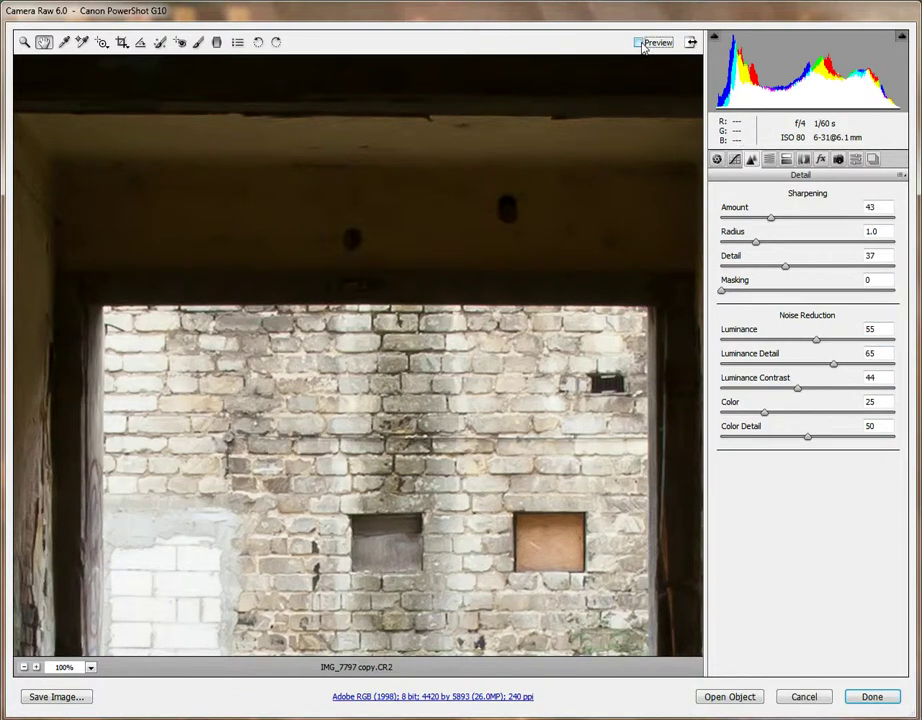
pyautogui.click(645, 46)
pyautogui.rightClick(438, 272)
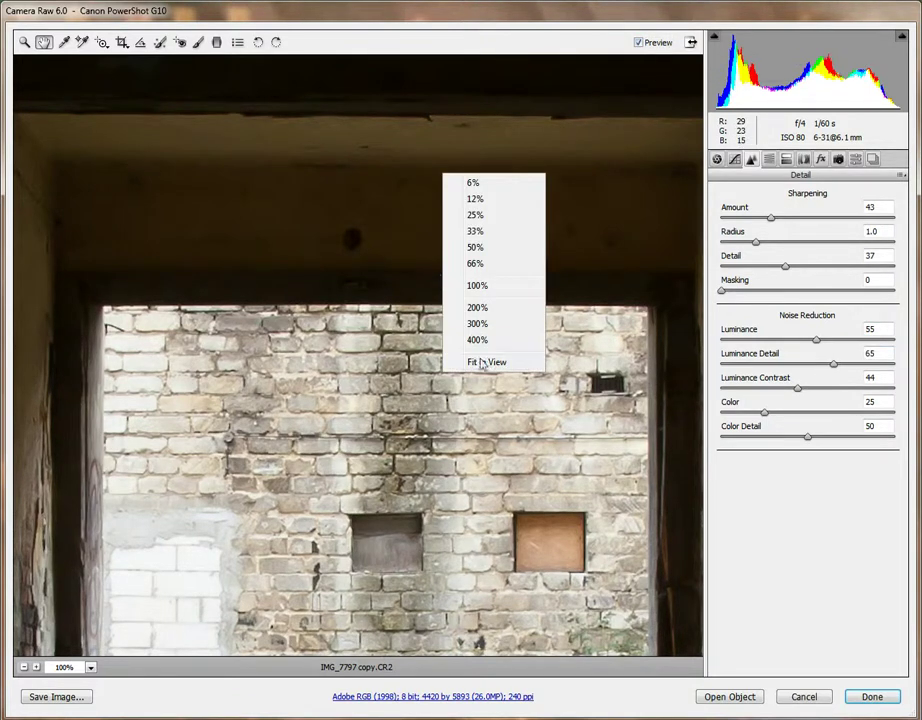
pyautogui.click(483, 363)
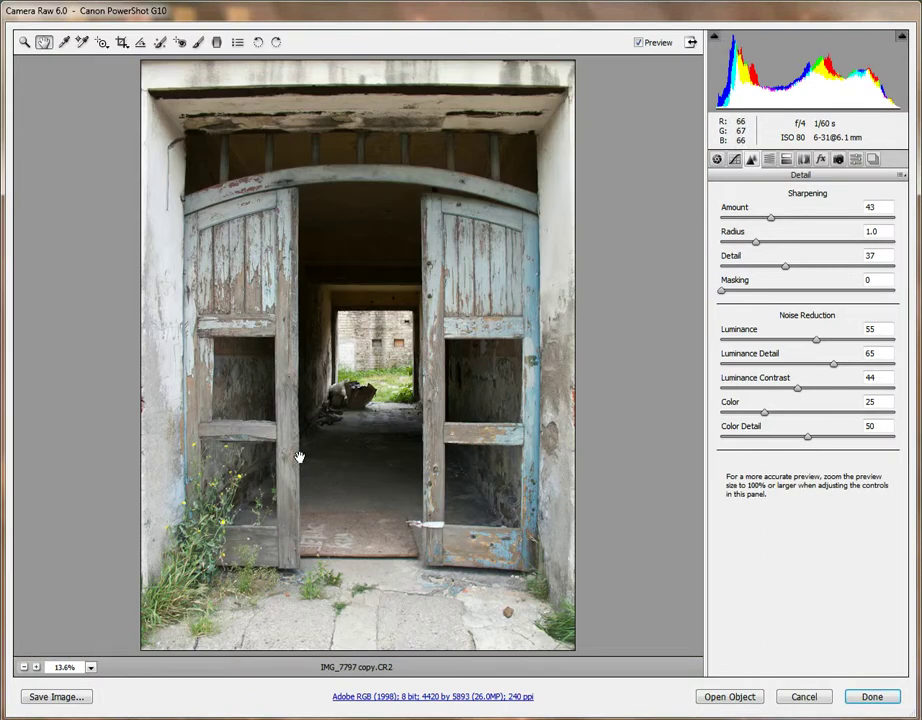